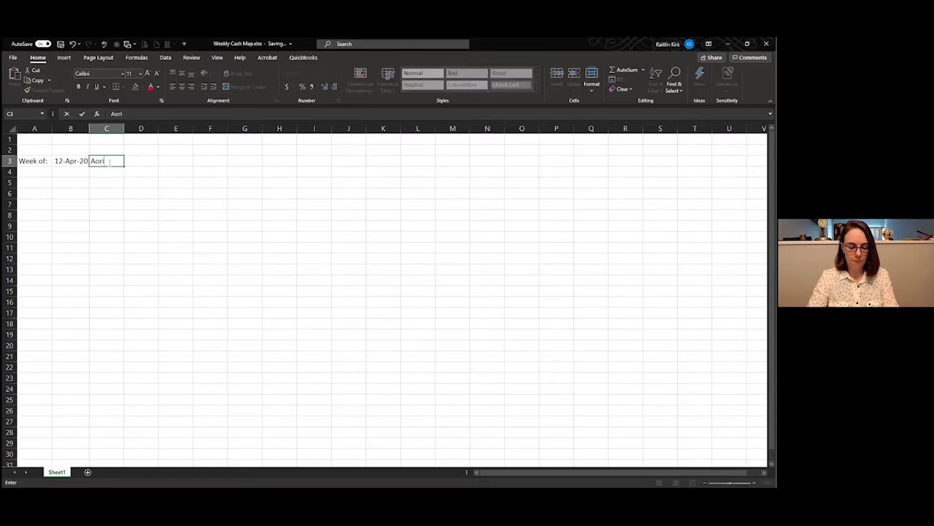
- Enter the second week's date, April 19, 2020, in C3 and correct the misspelled month
{"action": "key", "text": "Return"}
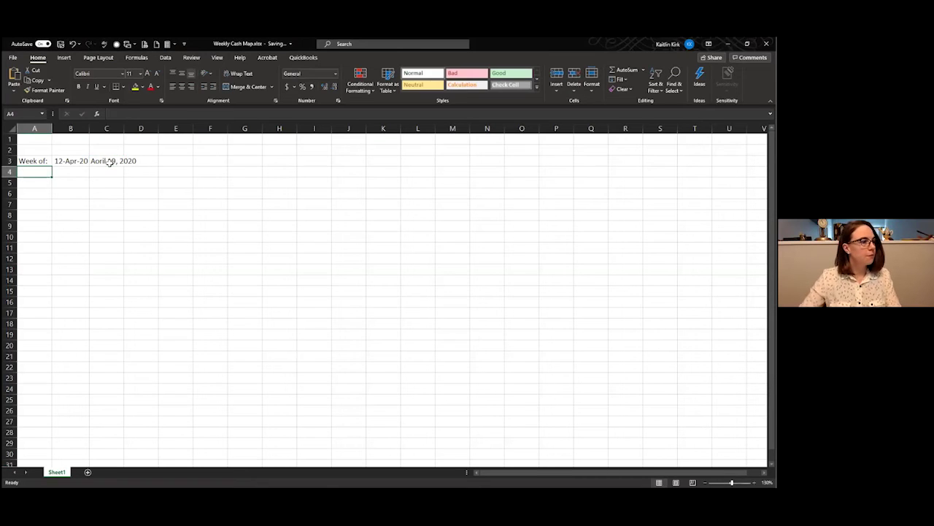
{"action": "left_click", "coordinate": [109, 160]}
{"action": "key", "text": "F2"}
{"action": "key", "text": "Left"}
{"action": "key", "text": "Left"}
{"action": "key", "text": "Left"}
{"action": "key", "text": "Left"}
{"action": "key", "text": "Left"}
{"action": "key", "text": "Left"}
{"action": "key", "text": "Left"}
{"action": "key", "text": "Left"}
{"action": "key", "text": "Return"}
- Extend the weekly dates from B3:C3 across to M3, ending at 28-Jun-20, and fit the column widths to the dates
{"action": "left_click_drag", "start_coordinate": [81, 161], "coordinate": [172, 167]}
{"action": "left_click", "coordinate": [132, 169]}
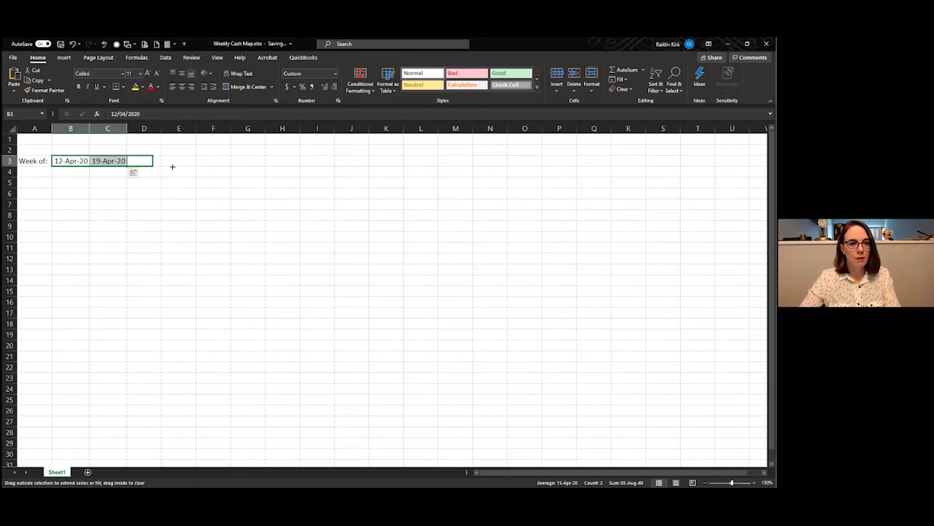
{"action": "left_click_drag", "start_coordinate": [173, 167], "coordinate": [477, 166]}
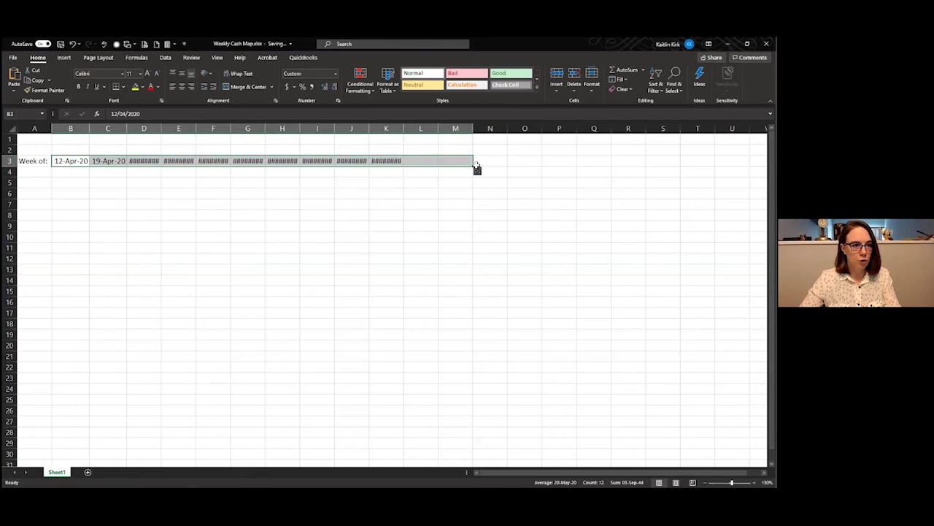
{"action": "left_click", "coordinate": [117, 45]}
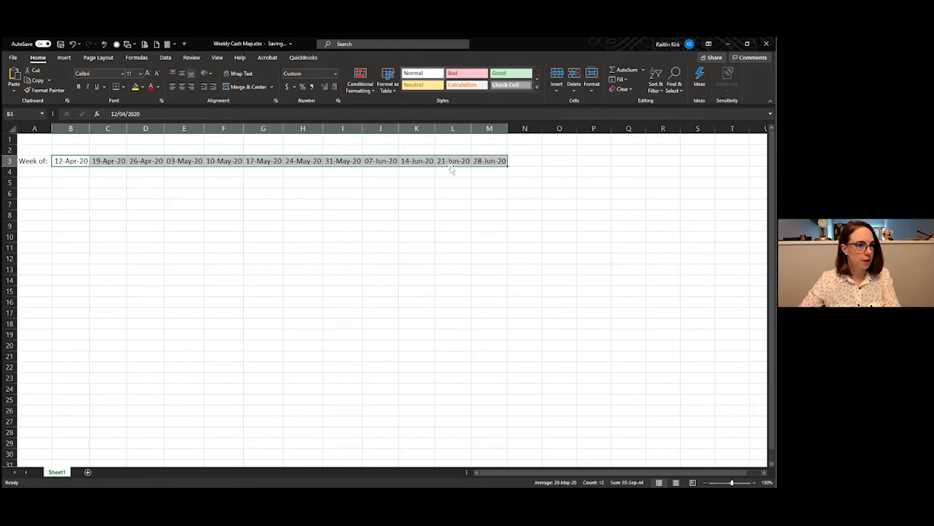
{"action": "left_click", "coordinate": [107, 206]}
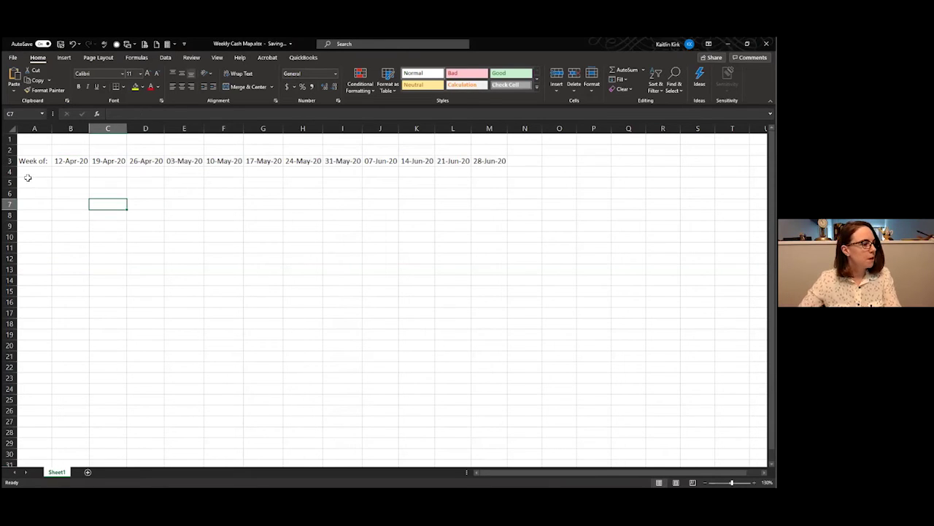
- Insert a blank column before the first date and enter the heading "Cash out" in A5
{"action": "left_click", "coordinate": [29, 183]}
{"action": "left_click", "coordinate": [68, 129]}
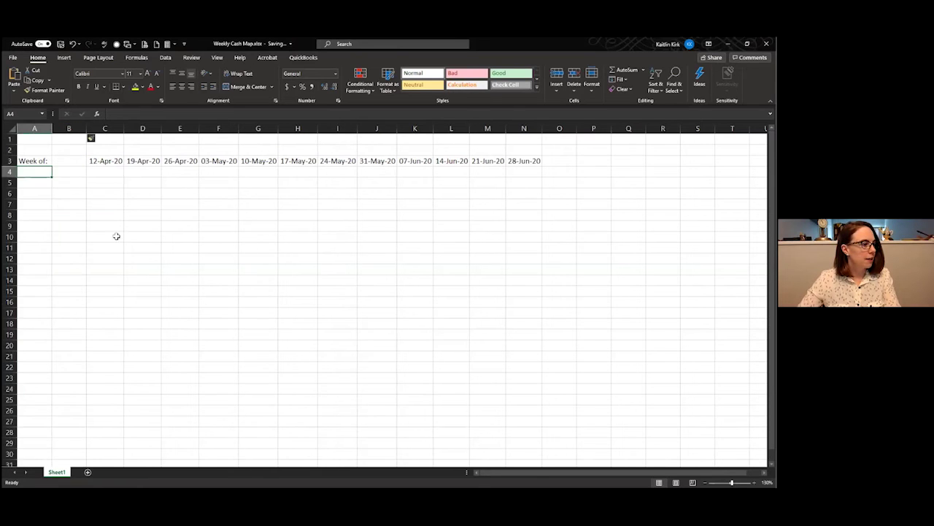
{"action": "left_click", "coordinate": [47, 180]}
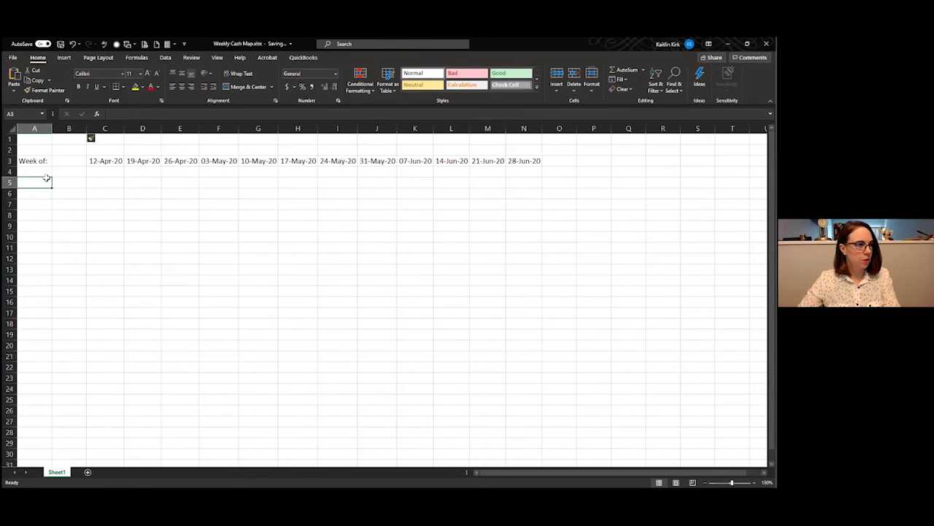
{"action": "type", "text": "Cash "}
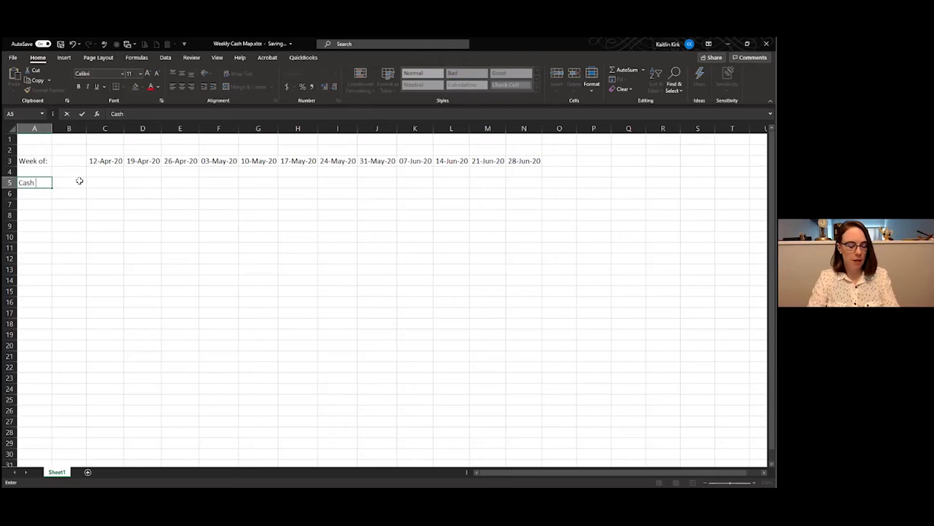
{"action": "type", "text": "out"}
{"action": "left_click", "coordinate": [80, 180]}
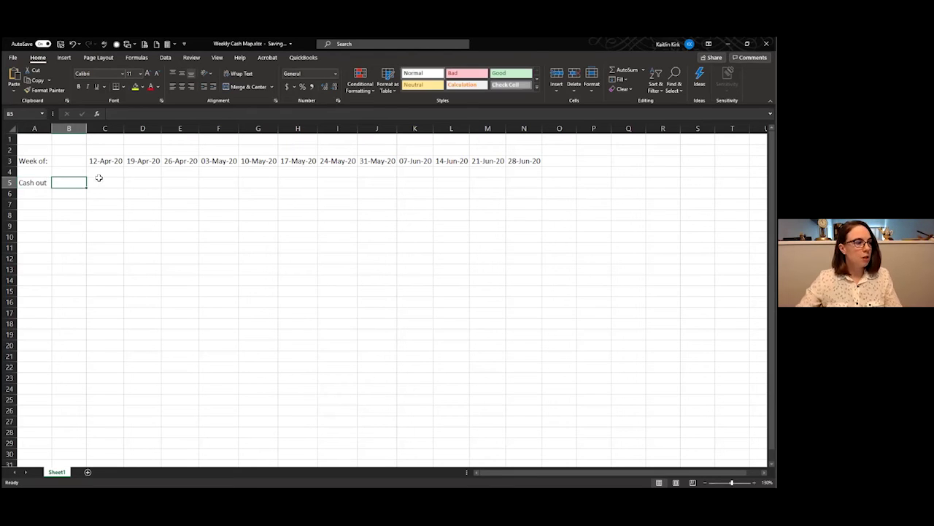
- Narrow column A to a slim indent and enter "Rent/mortgage" in B6 as the first cash-out item
{"action": "left_click_drag", "start_coordinate": [87, 129], "coordinate": [86, 129]}
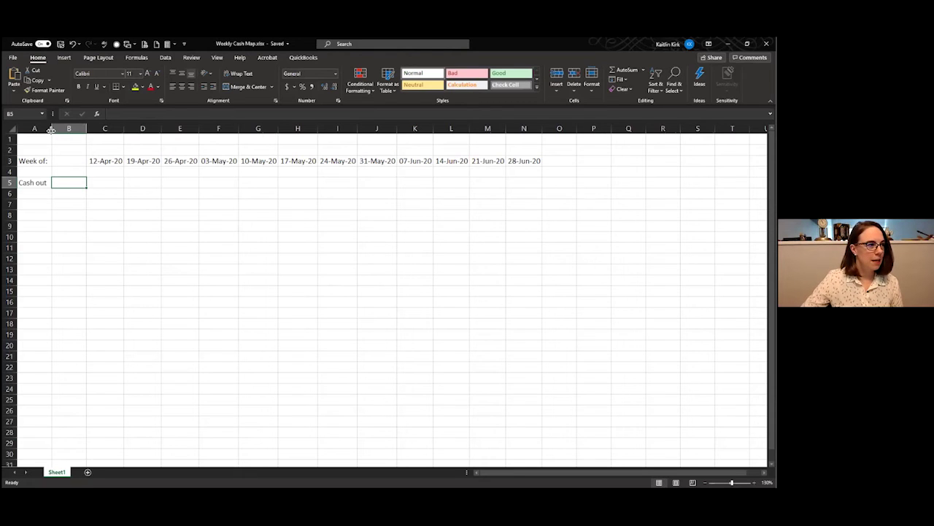
{"action": "left_click_drag", "start_coordinate": [51, 129], "coordinate": [23, 135]}
{"action": "left_click", "coordinate": [51, 193]}
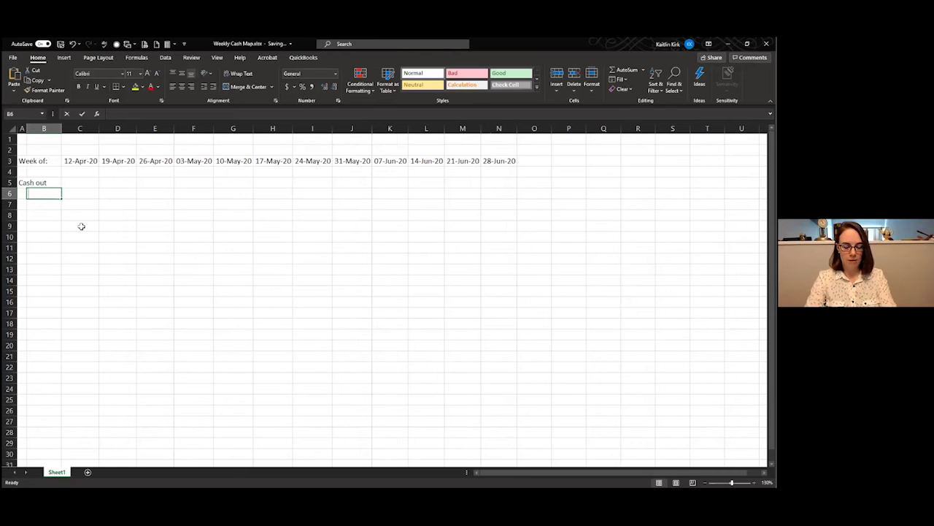
{"action": "type", "text": "REnt"}
{"action": "key", "text": "BackSpace"}
{"action": "key", "text": "BackSpace"}
{"action": "key", "text": "BackSpace"}
{"action": "type", "text": "Re"}
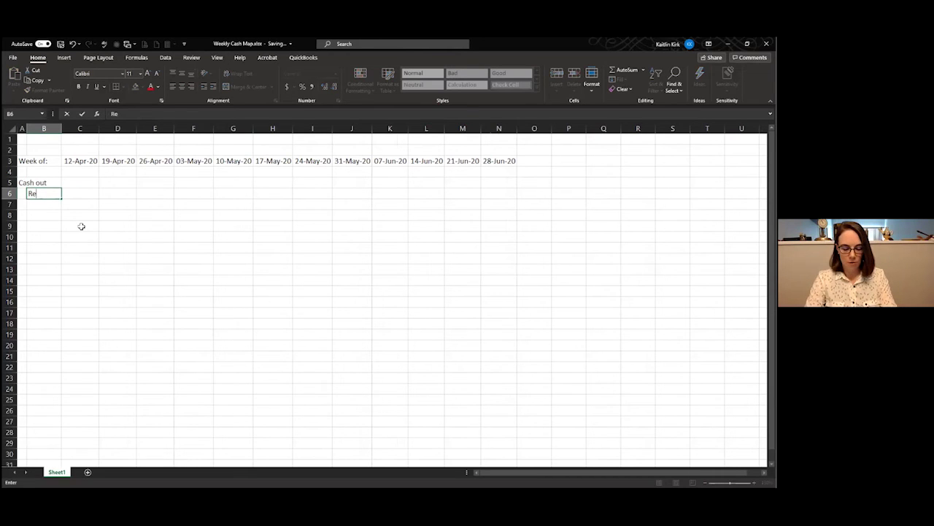
{"action": "type", "text": "nt/mortgage"}
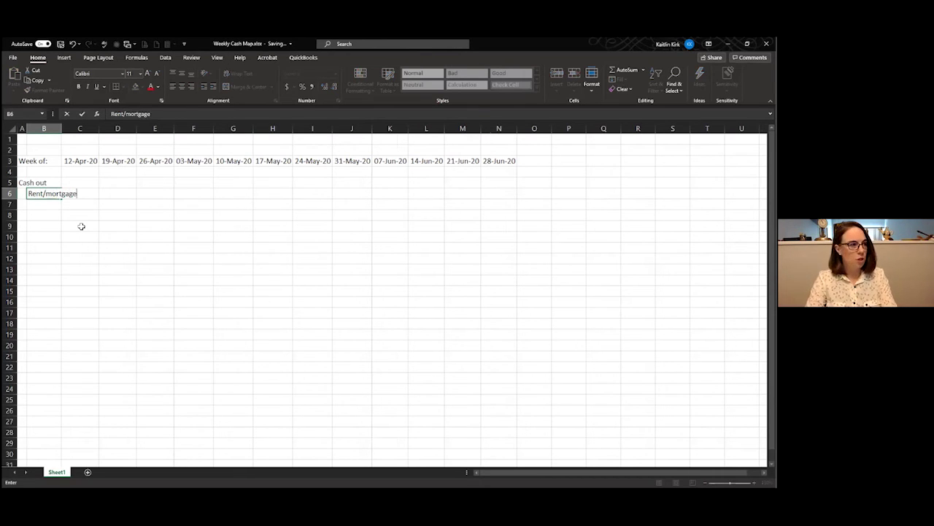
{"action": "key", "text": "Return"}
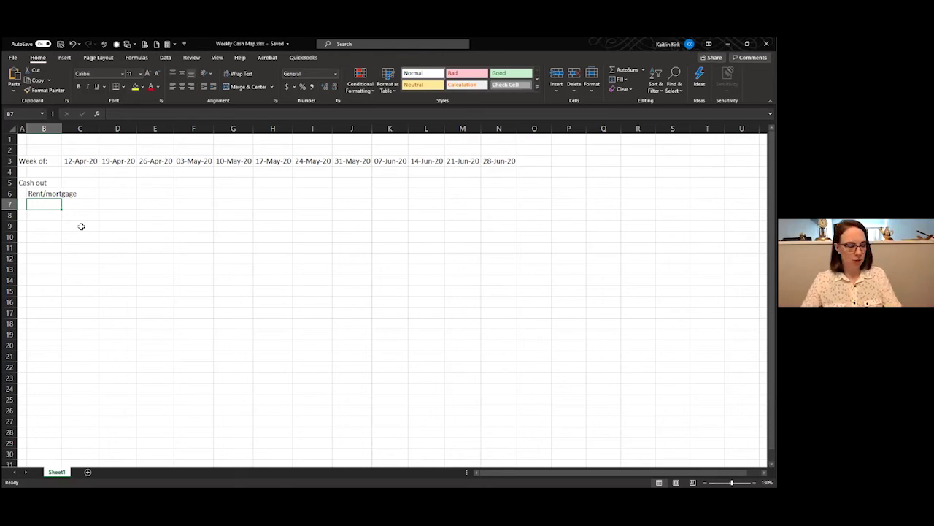
- List the expenses "Utilities", "Car loan" and "Credit card payment" in B7 to B9
{"action": "type", "text": "Utilities"}
{"action": "key", "text": "Return"}
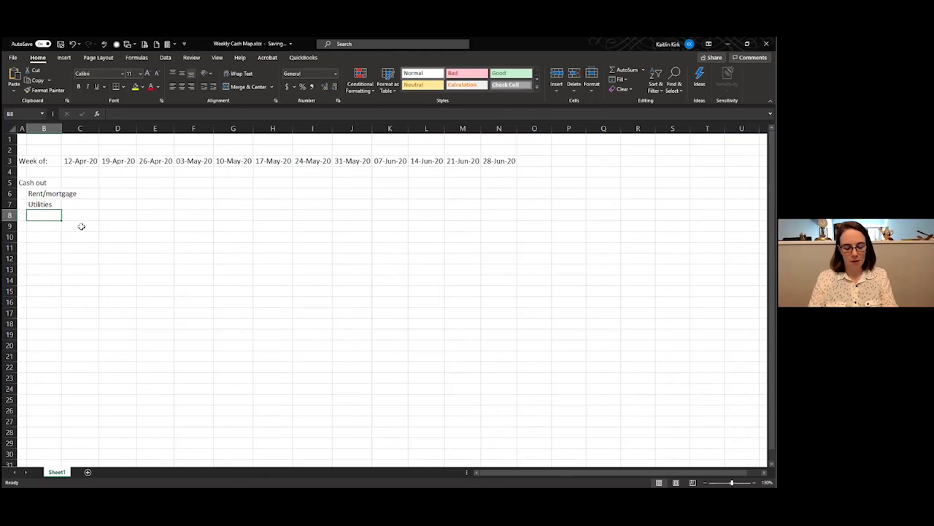
{"action": "type", "text": "Car loan"}
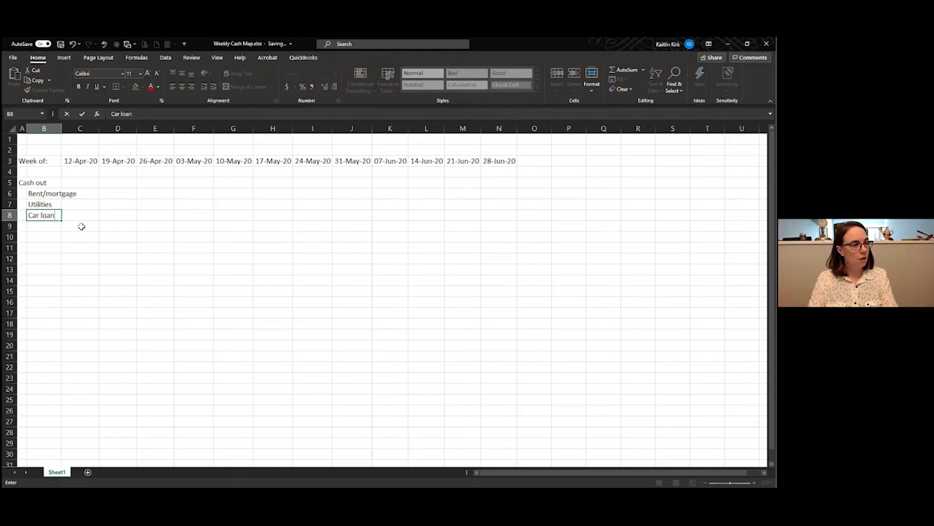
{"action": "key", "text": "Return"}
{"action": "type", "text": "C"}
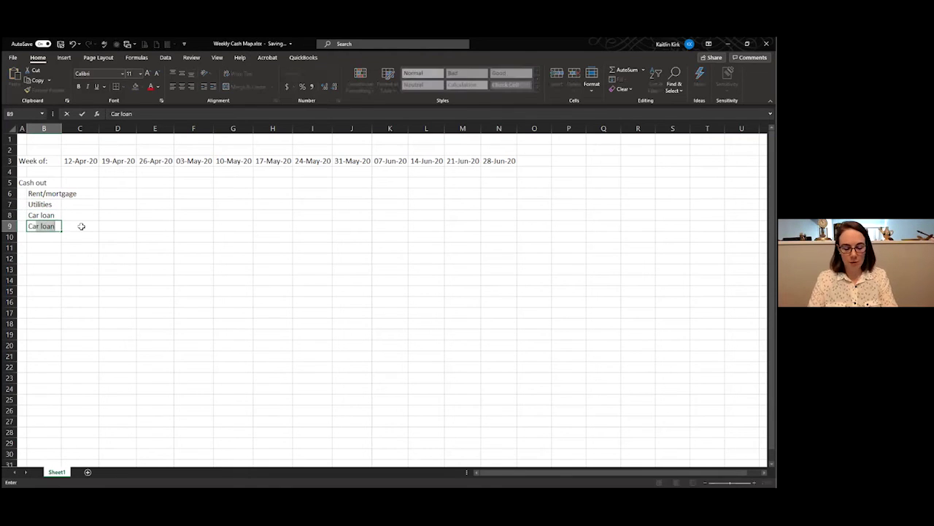
{"action": "type", "text": "re"}
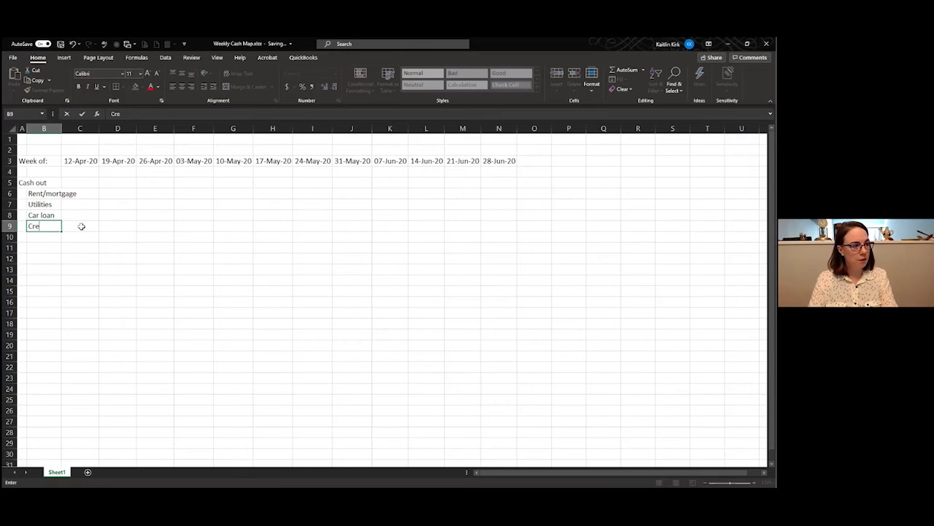
{"action": "type", "text": "dit card payment"}
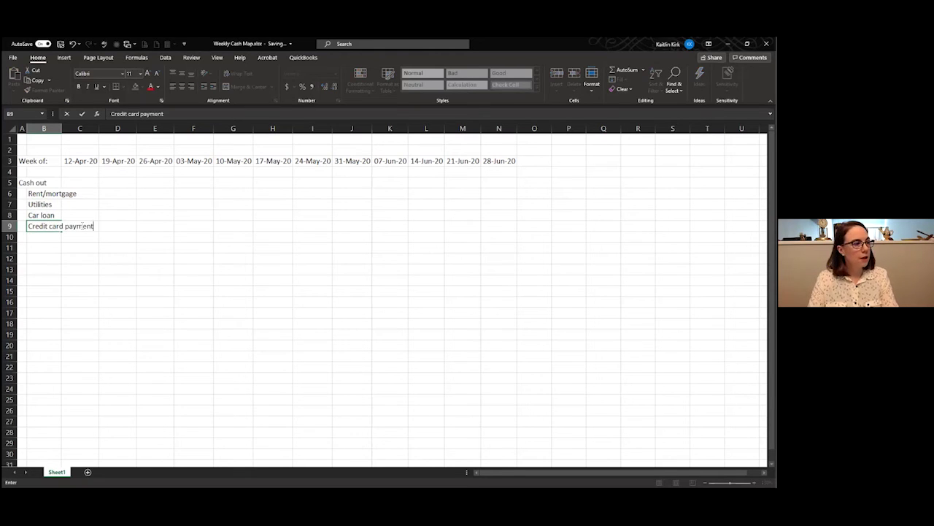
{"action": "key", "text": "Return"}
- Add the expenses "Bank fees", "Office expenses" and "Insurance" in B10 to B12
{"action": "type", "text": "Bank fees"}
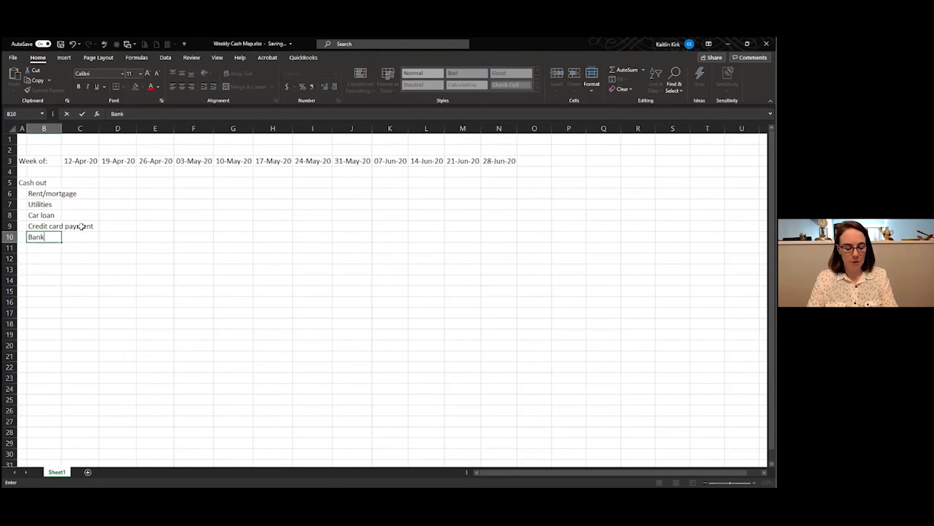
{"action": "key", "text": "Return"}
{"action": "type", "text": "Office exp"}
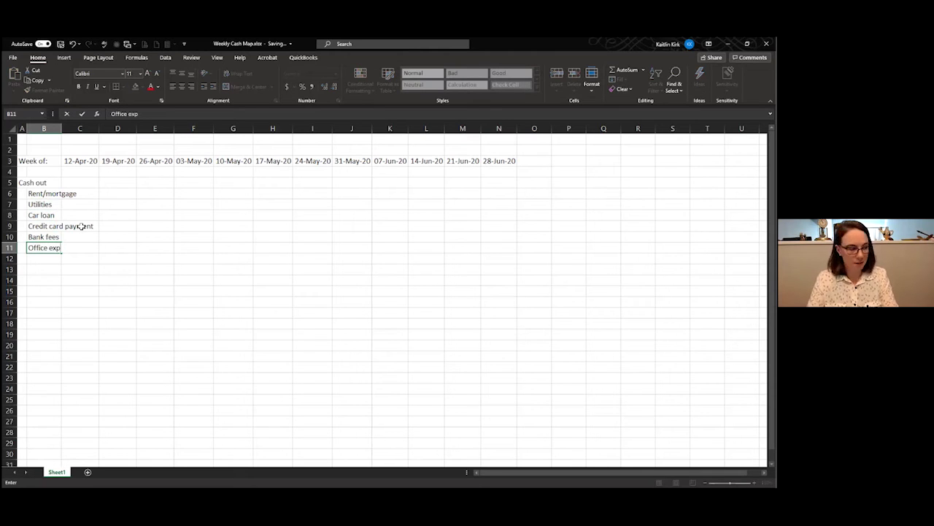
{"action": "type", "text": "enses"}
{"action": "key", "text": "Return"}
{"action": "type", "text": "Insurance"}
{"action": "key", "text": "Return"}
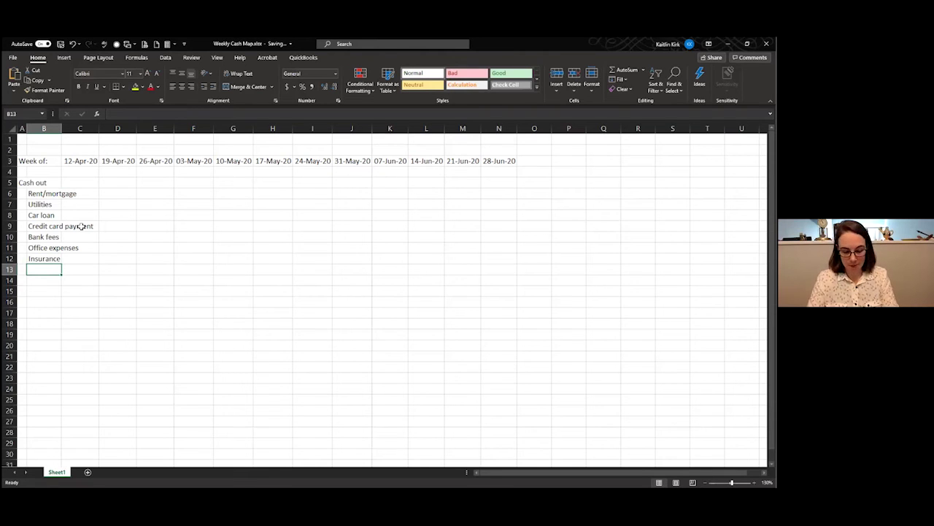
- Add the expenses "Entertainment" and "Groceries" in B13 and B14
{"action": "type", "text": "Entertainment"}
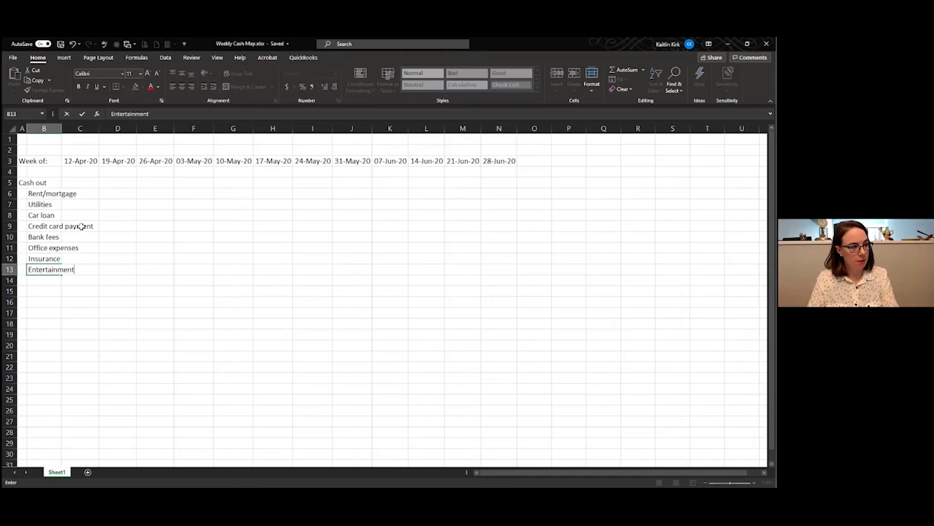
{"action": "key", "text": "Return"}
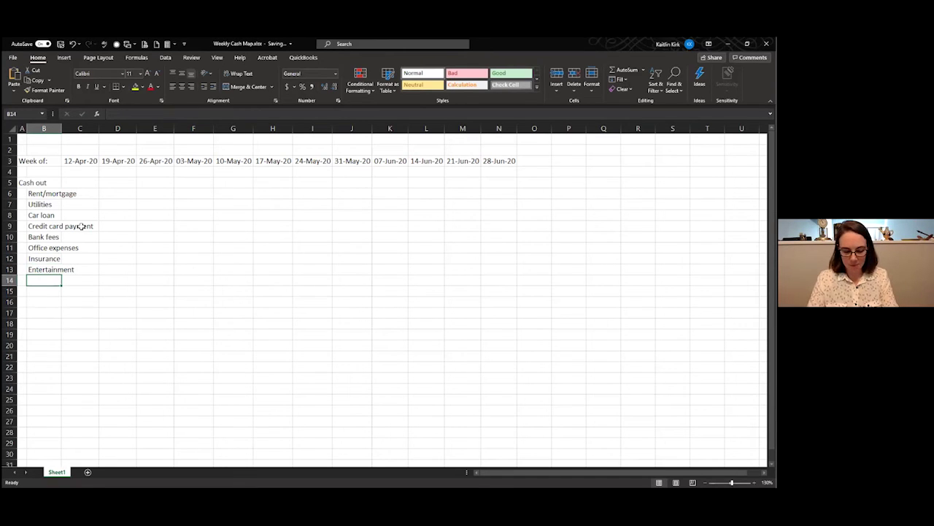
{"action": "type", "text": "Groceries"}
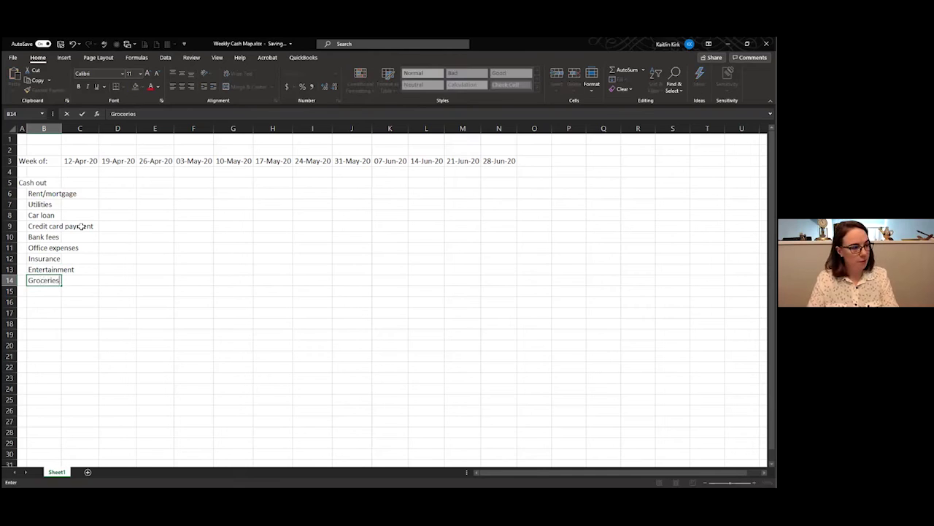
{"action": "key", "text": "Return"}
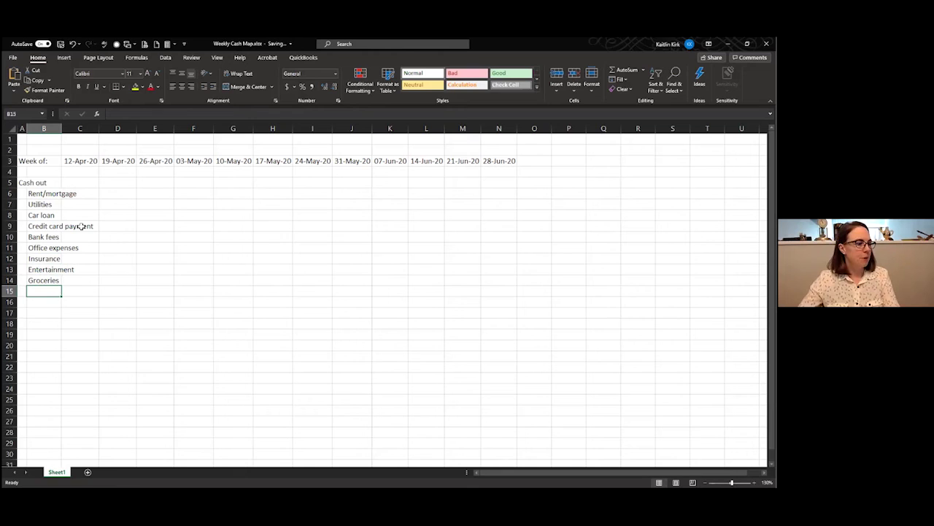
- Widen column B to fit its longest expense label
{"action": "left_click", "coordinate": [49, 312]}
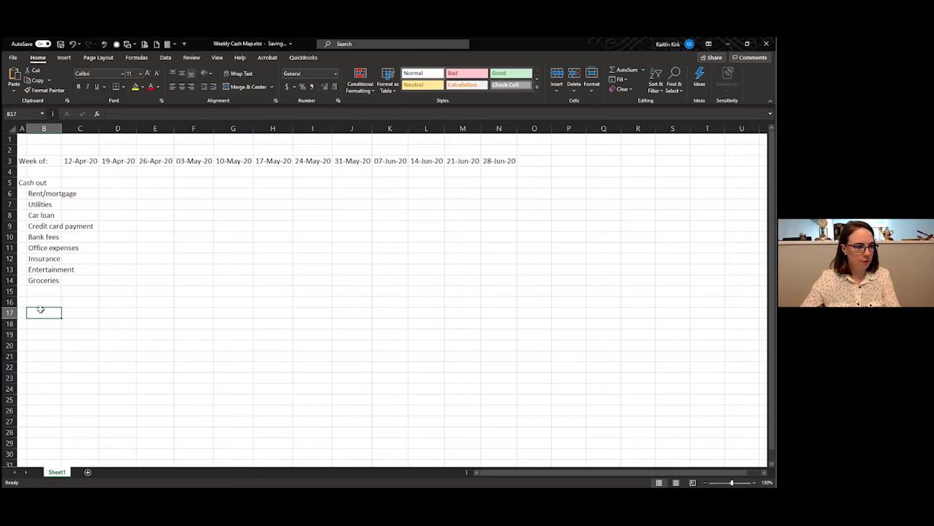
{"action": "left_click", "coordinate": [84, 316]}
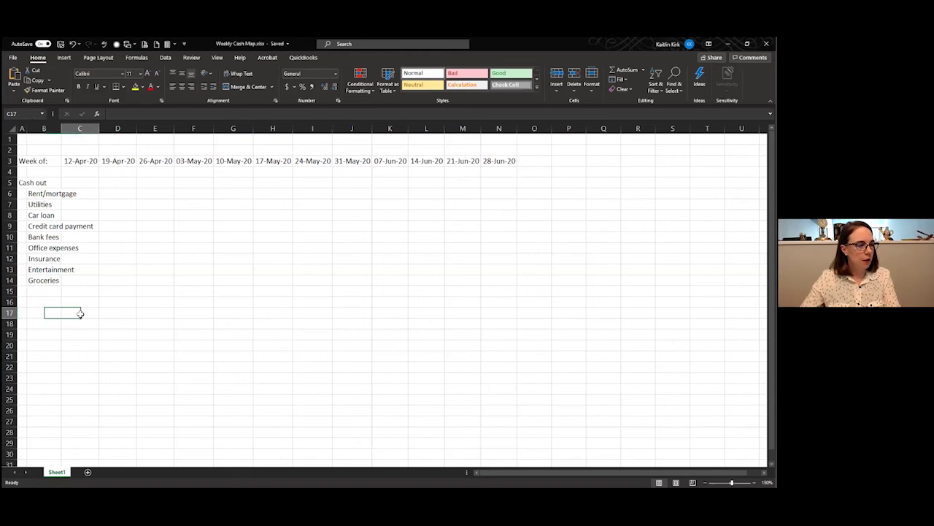
{"action": "double_click", "coordinate": [62, 132]}
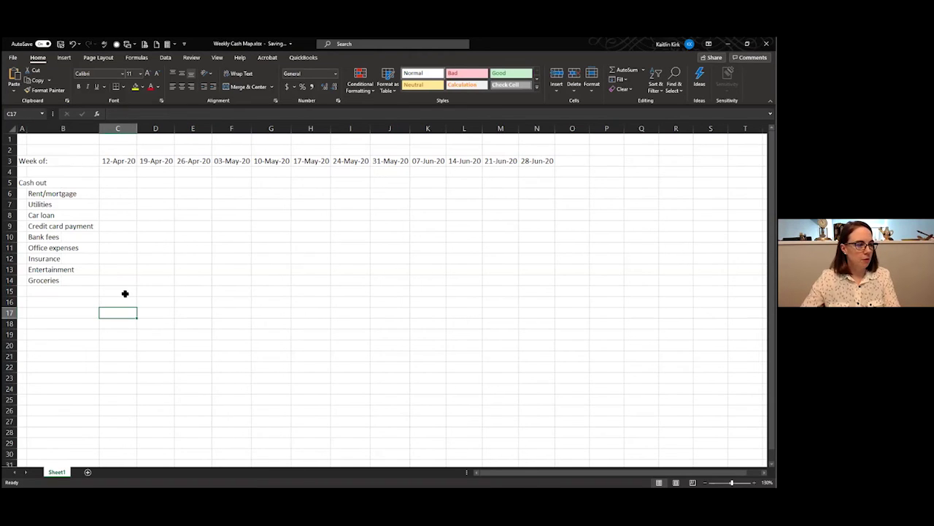
- Total the first week's cash out in C17 with =SUM(C6:C16)
{"action": "type", "text": "=s"}
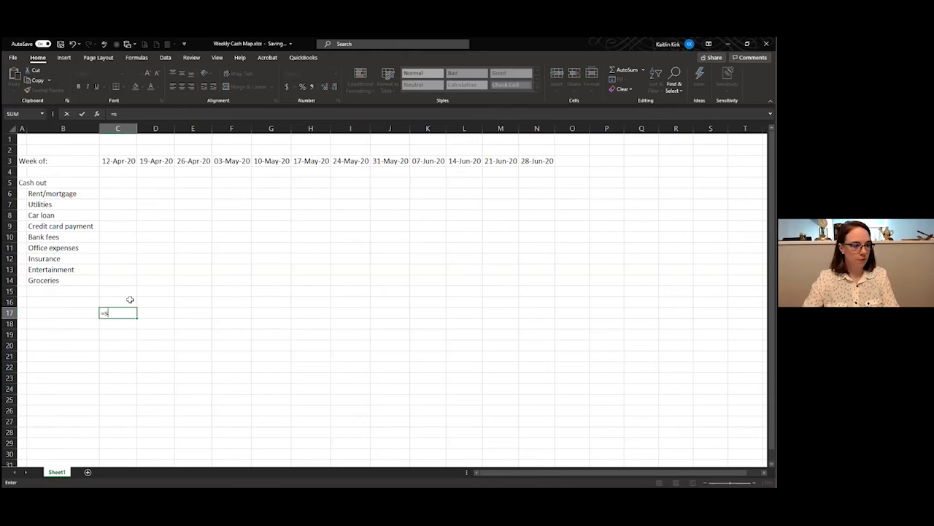
{"action": "key", "text": "Tab"}
{"action": "left_click", "coordinate": [130, 300]}
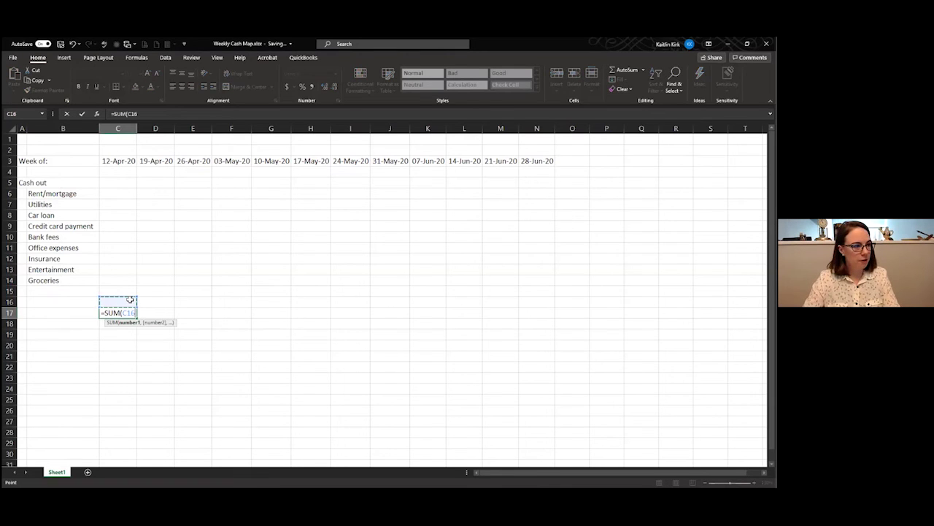
{"action": "left_click_drag", "start_coordinate": [130, 183], "coordinate": [131, 304]}
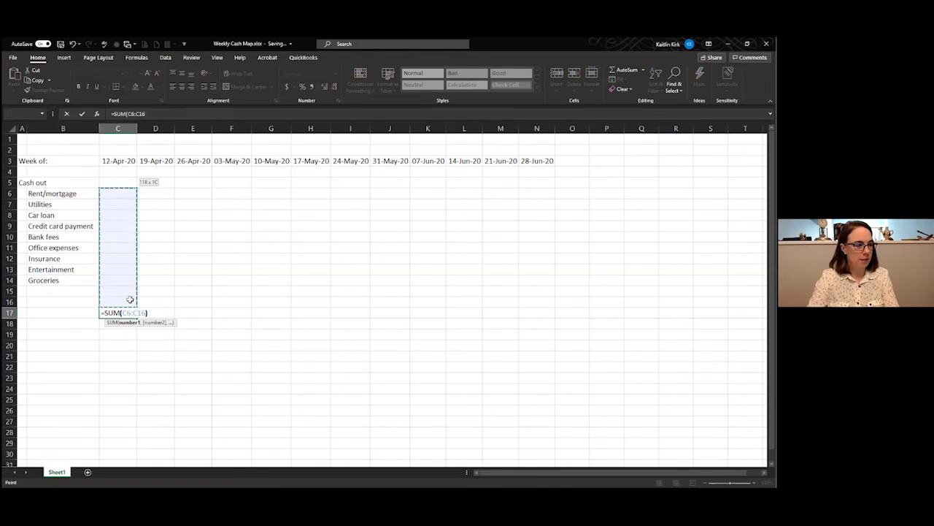
{"action": "key", "text": "Return"}
- Format the total in C17 with the comma number style and a top border
{"action": "left_click", "coordinate": [126, 314]}
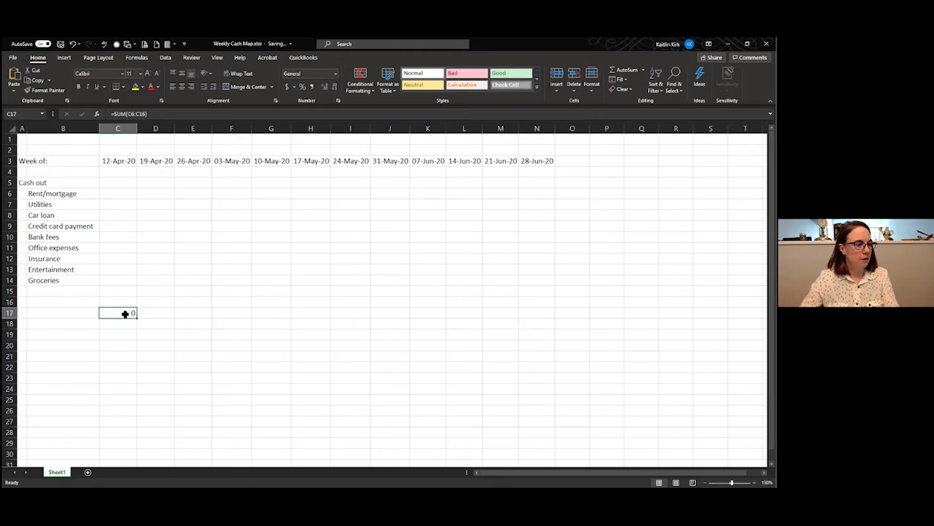
{"action": "left_click", "coordinate": [313, 87]}
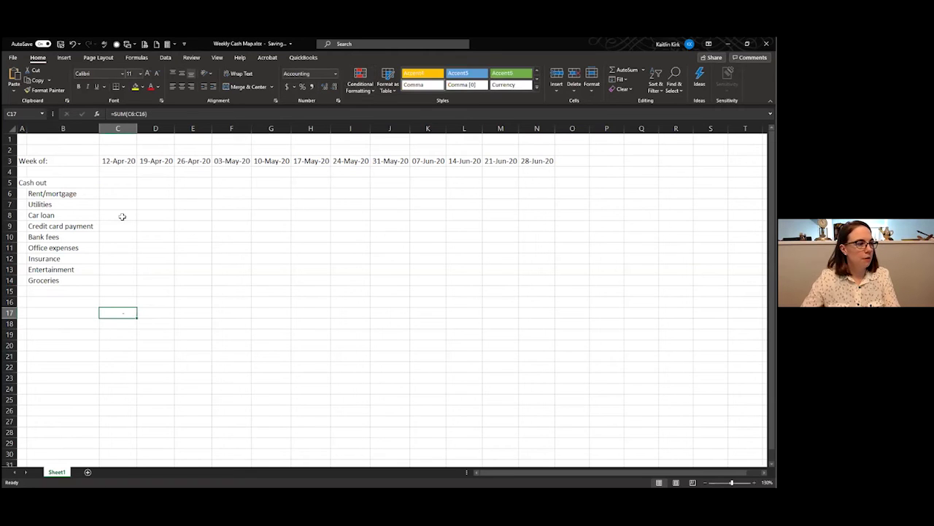
{"action": "left_click", "coordinate": [125, 88]}
{"action": "left_click", "coordinate": [130, 194]}
{"action": "type", "text": "1200"}
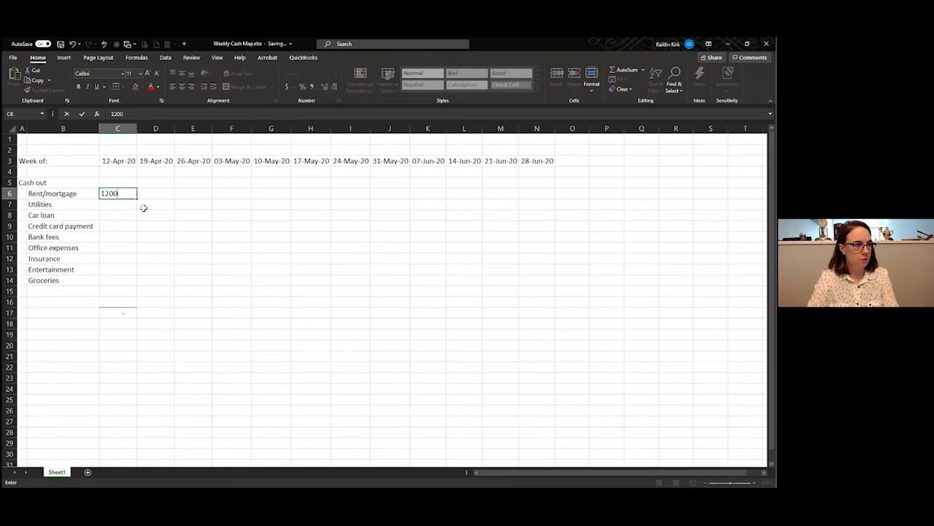
{"action": "key", "text": "Return"}
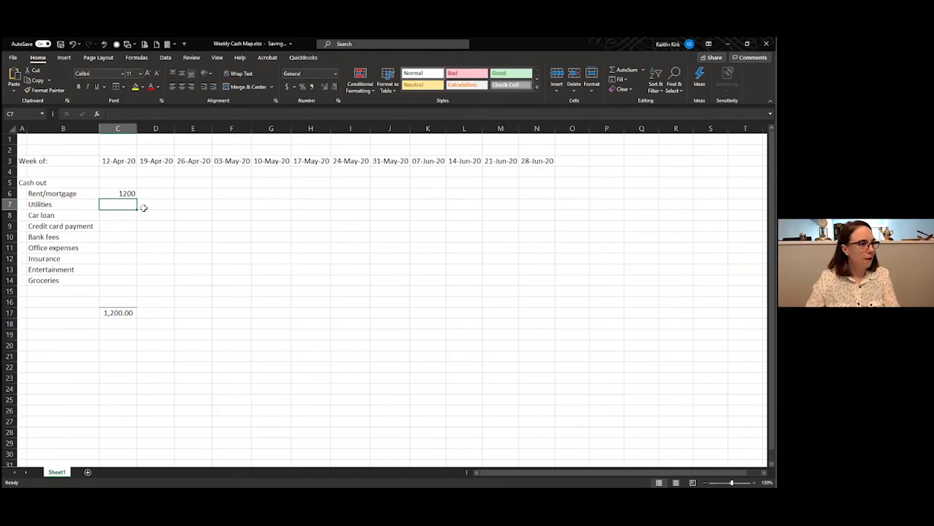
{"action": "left_click", "coordinate": [127, 194]}
{"action": "key", "text": "Delete"}
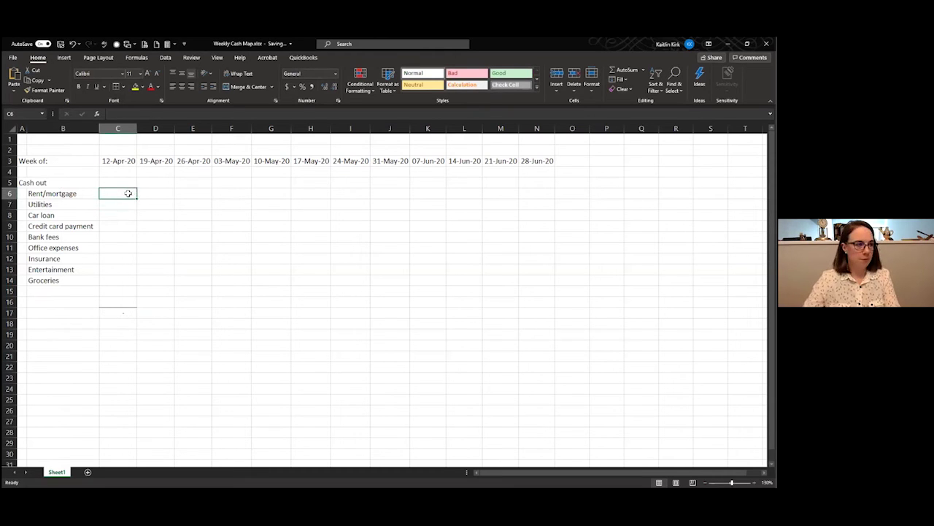
- Enter the first week's amounts of 120 for Utilities in C7 and 145.65 for Car loan in C8
{"action": "key", "text": "Return"}
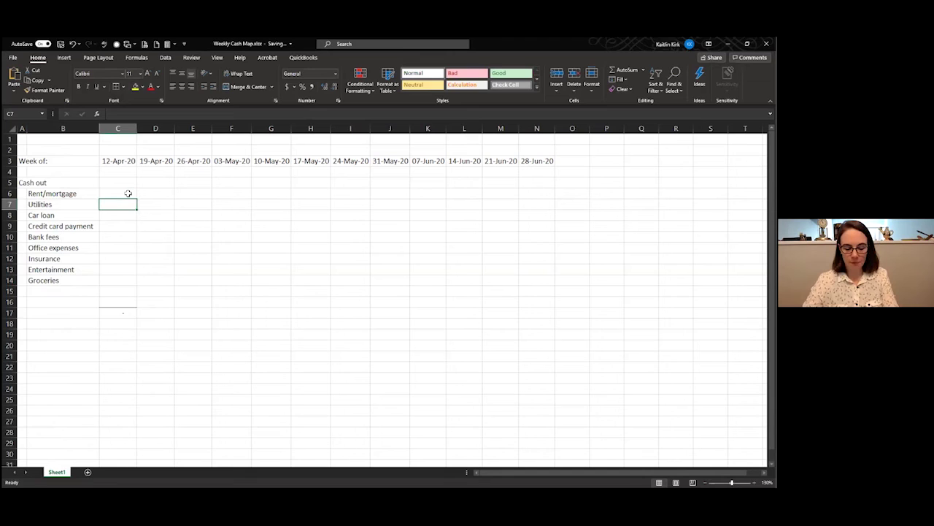
{"action": "type", "text": "120"}
{"action": "key", "text": "Return"}
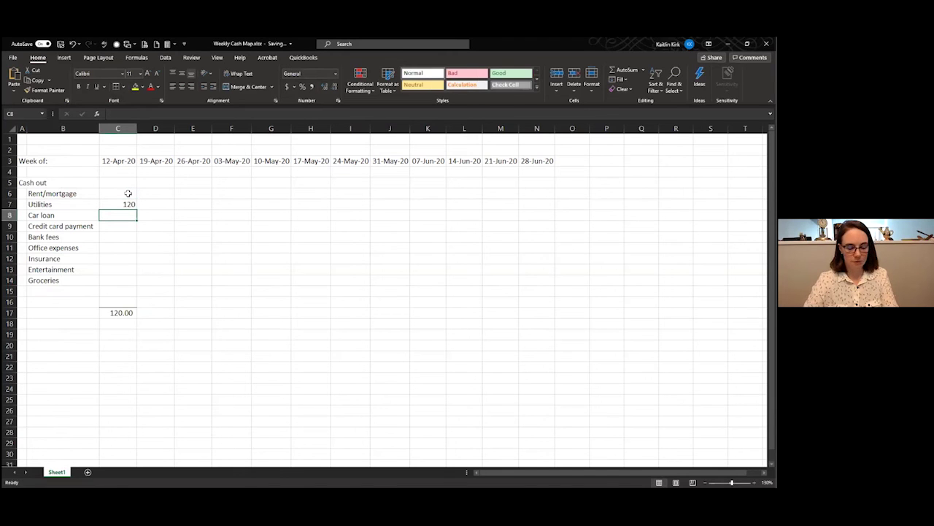
{"action": "type", "text": "145/12"}
{"action": "key", "text": "BackSpace"}
{"action": "key", "text": "BackSpace"}
{"action": "key", "text": "BackSpace"}
{"action": "type", "text": ".65"}
{"action": "key", "text": "Return"}
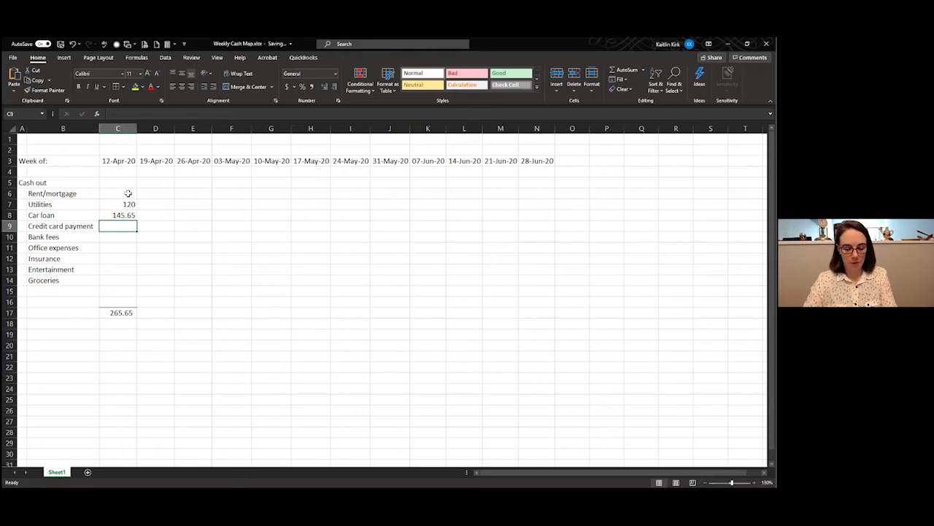
- Enter a credit card payment of 2346 for the week of 19-Apr-20 in D9
{"action": "key", "text": "Tab"}
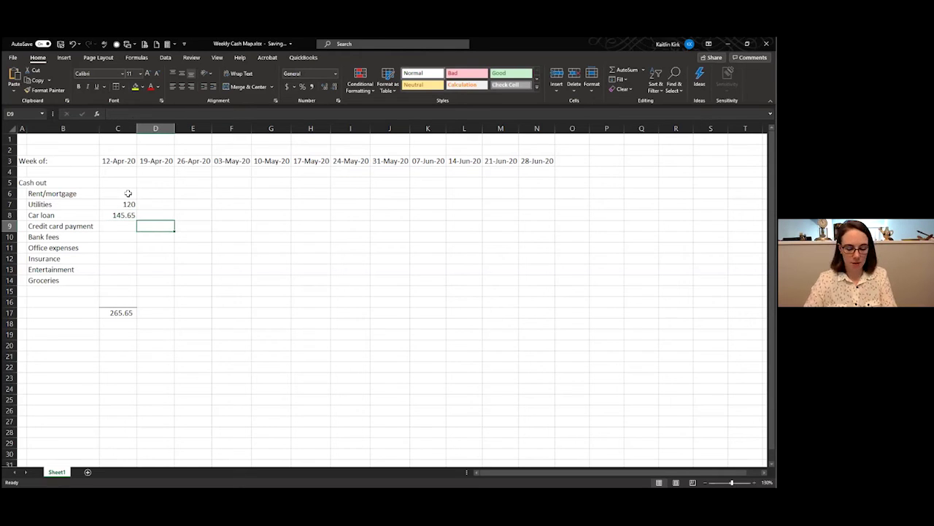
{"action": "type", "text": "234"}
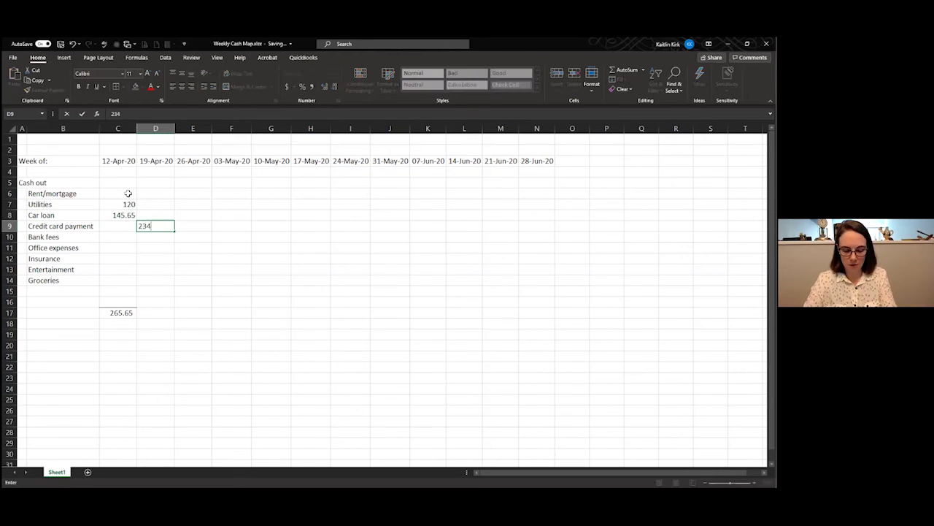
{"action": "type", "text": "6."}
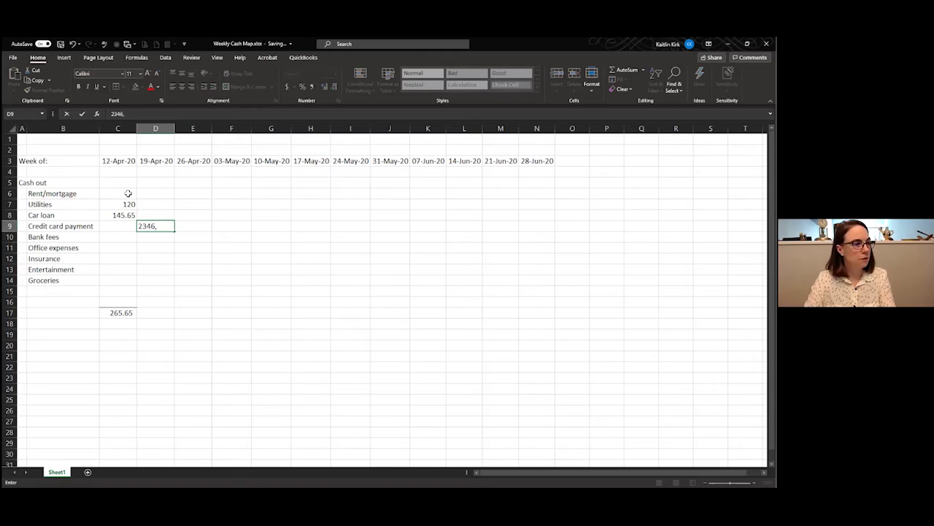
{"action": "key", "text": "Return"}
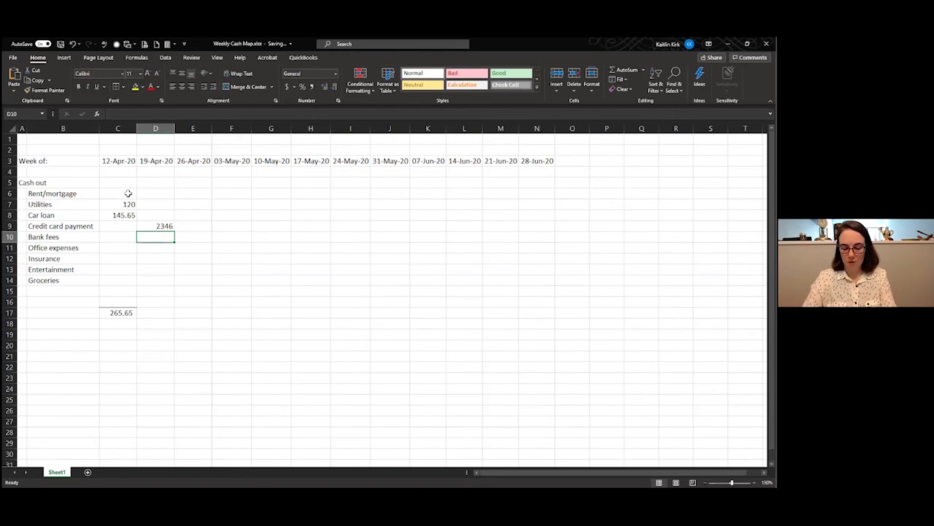
- Enter a rent/mortgage amount of 1200 for the week of 26-Apr-20 in E6
{"action": "key", "text": "Right"}
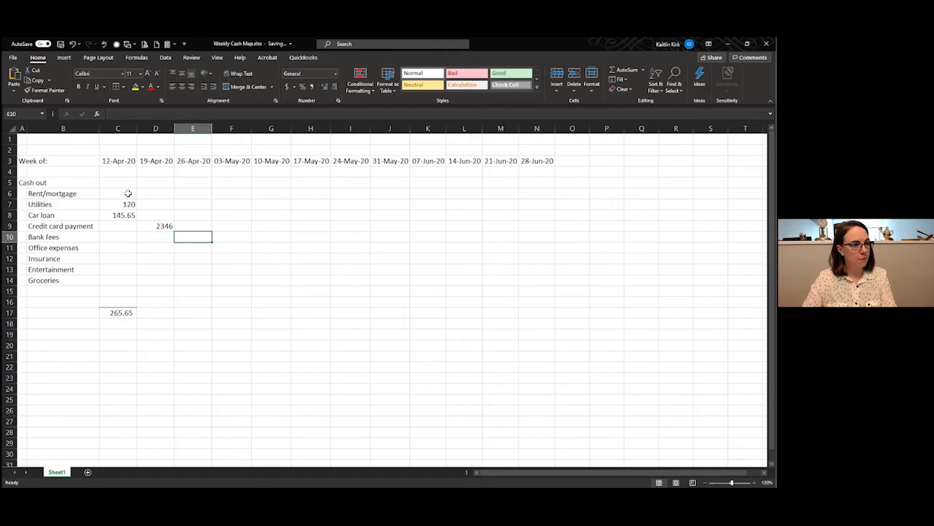
{"action": "key", "text": "Up"}
{"action": "key", "text": "Up"}
{"action": "key", "text": "Up"}
{"action": "key", "text": "Up"}
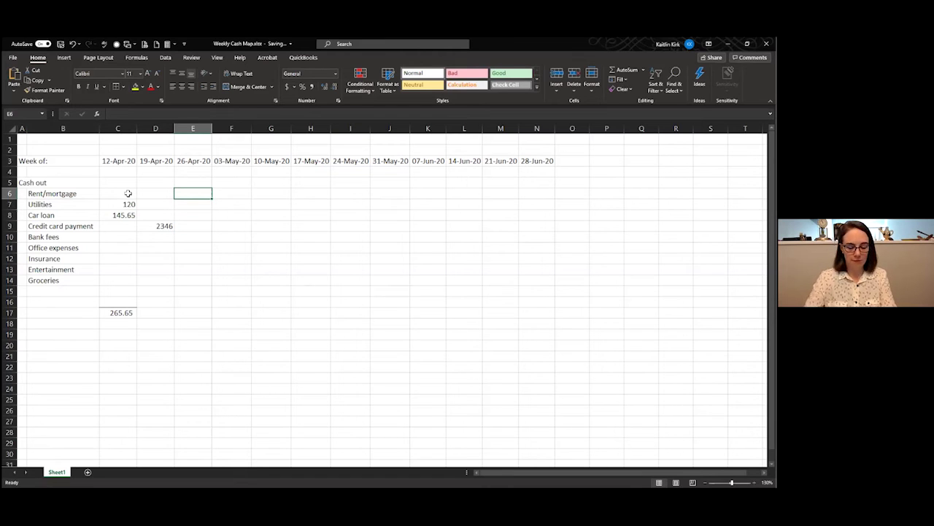
{"action": "type", "text": "1200"}
{"action": "key", "text": "Return"}
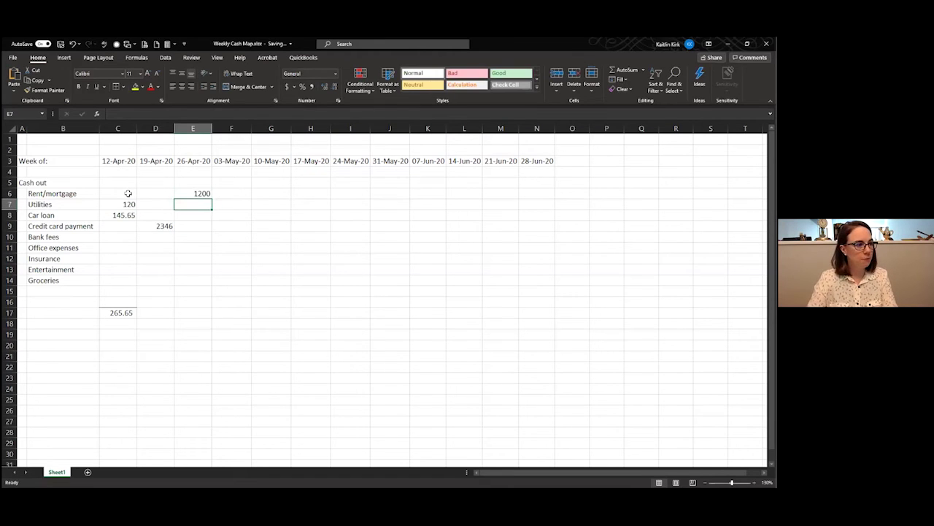
- Format the amount area C4:N50 under the weekly dates with the comma number style
{"action": "left_click_drag", "start_coordinate": [119, 174], "coordinate": [555, 448]}
{"action": "left_click", "coordinate": [312, 86]}
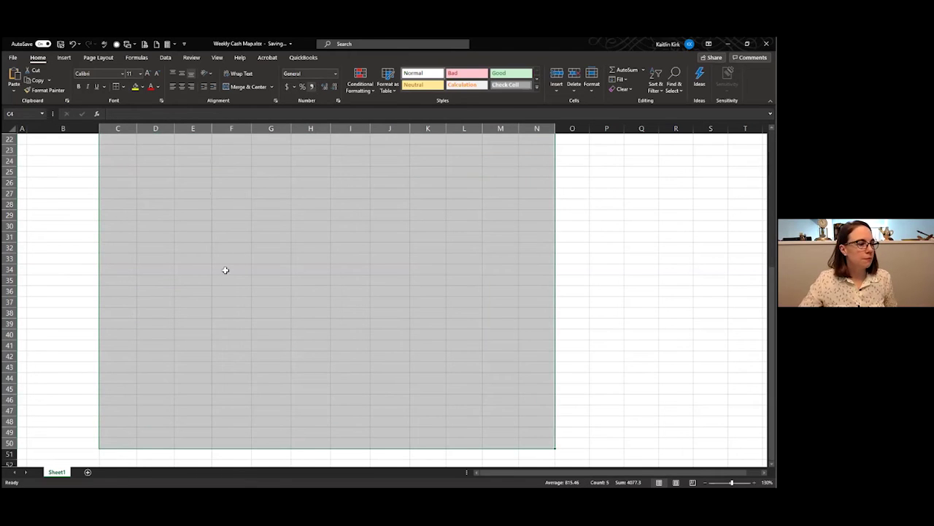
{"action": "scroll", "coordinate": [172, 307], "scroll_direction": "up", "scroll_amount": 1}
{"action": "left_click", "coordinate": [171, 305]}
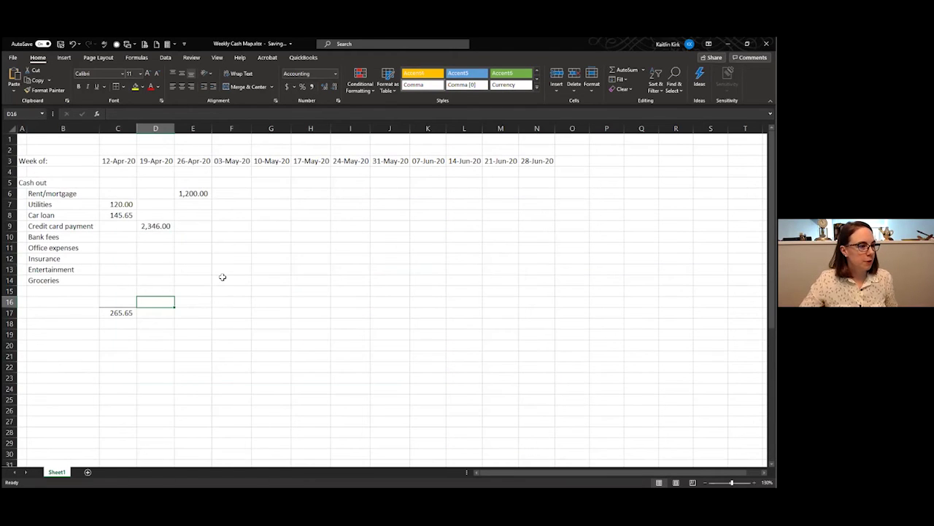
- Enter 200 for Groceries in both of the first two weeks, in C14 and D14
{"action": "left_click", "coordinate": [129, 279]}
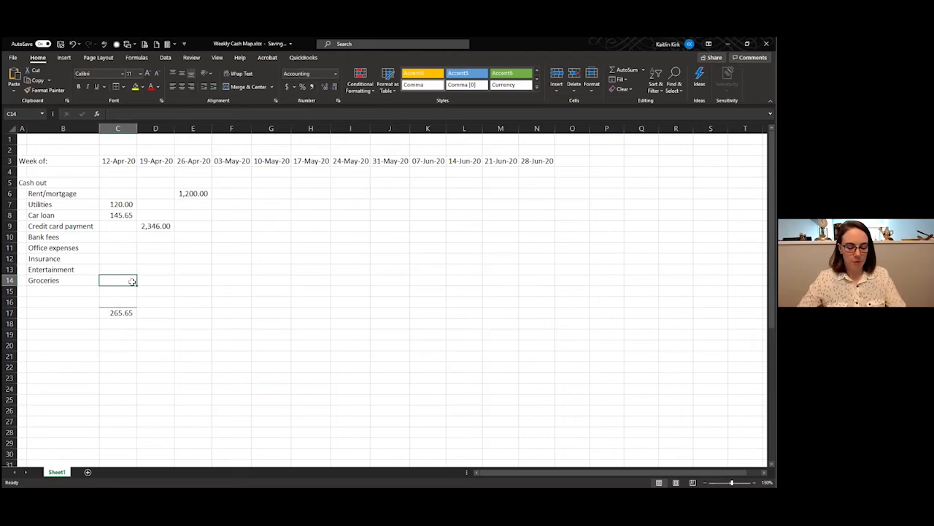
{"action": "double_click", "coordinate": [131, 281]}
{"action": "key", "text": "Tab"}
{"action": "type", "text": "200"}
{"action": "key", "text": "Tab"}
{"action": "key", "text": "Return"}
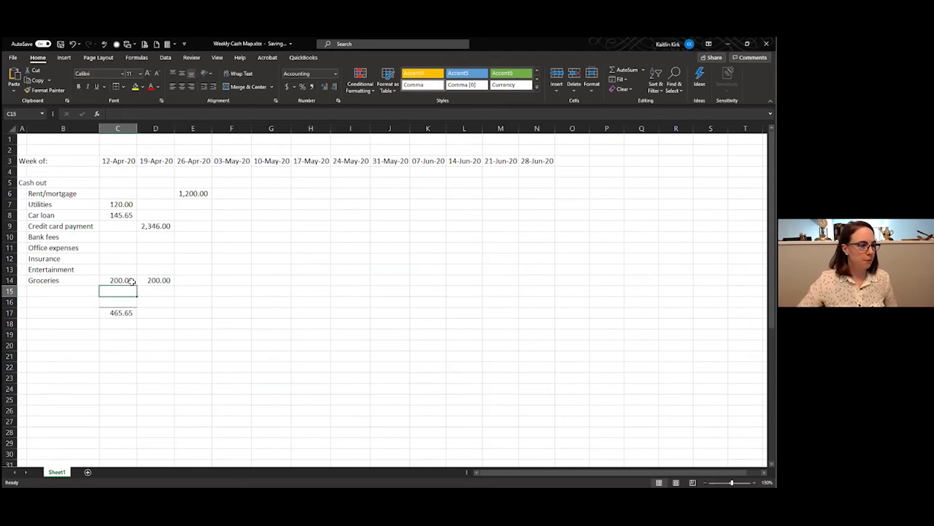
- Label the total row "Total cash out" in A17
{"action": "left_click", "coordinate": [25, 313]}
{"action": "type", "text": "Total cash out"}
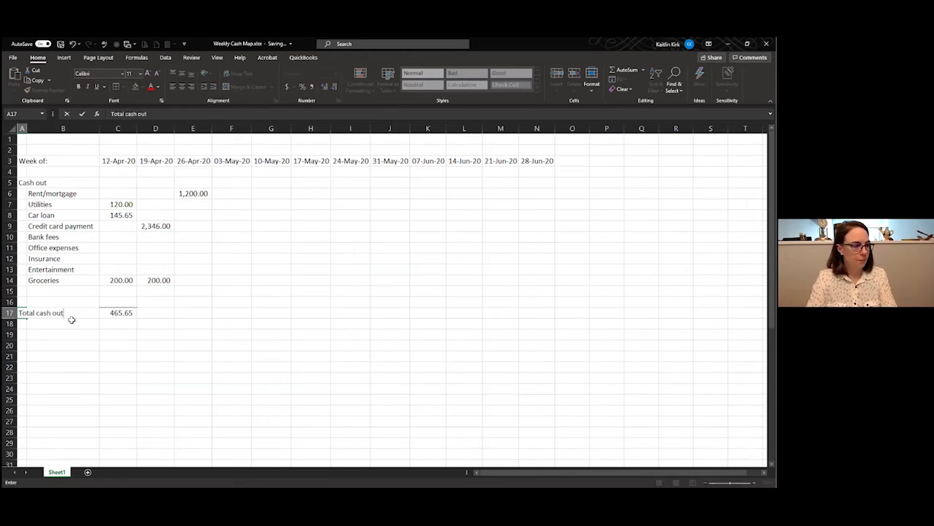
{"action": "key", "text": "Return"}
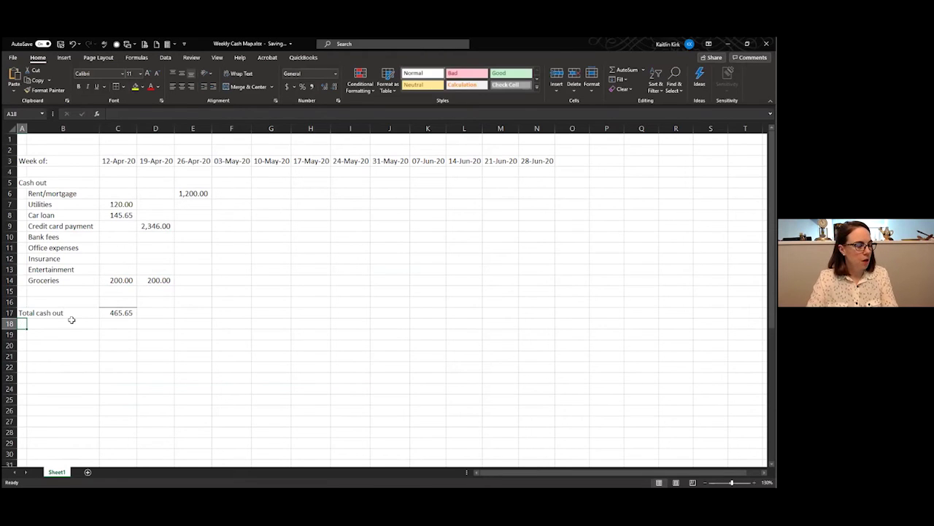
{"action": "key", "text": "Return"}
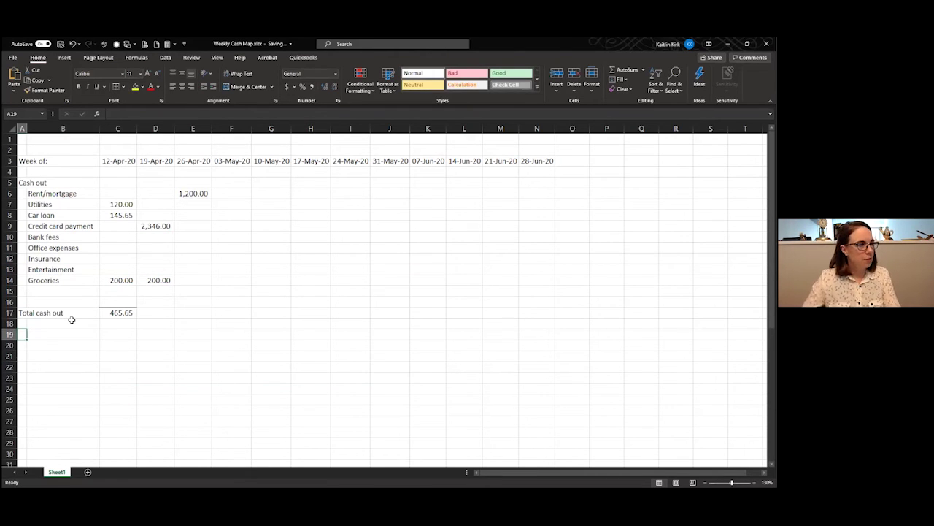
- Insert a blank row above the "Cash out" heading and enter the heading "Cash In" in A20
{"action": "left_click", "coordinate": [10, 183]}
{"action": "key", "text": "ctrl+shift+equal"}
{"action": "left_click", "coordinate": [57, 344]}
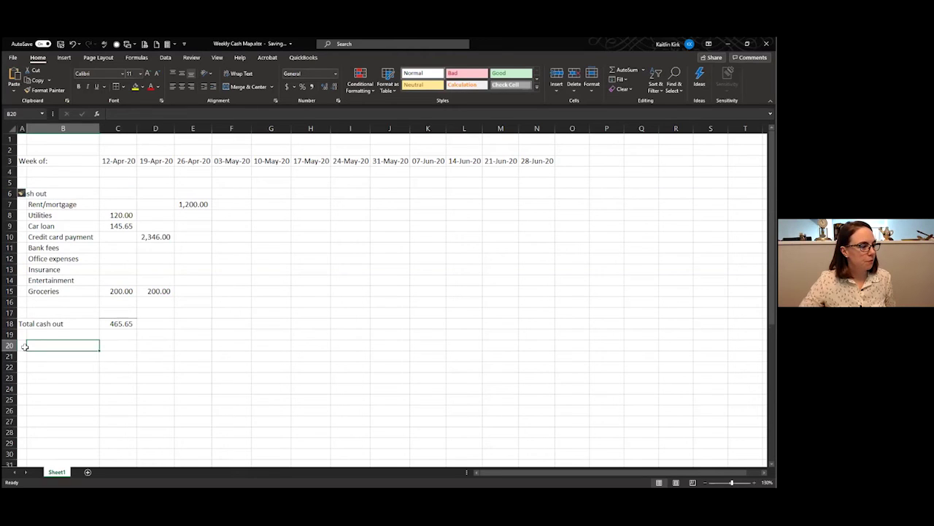
{"action": "left_click", "coordinate": [24, 346]}
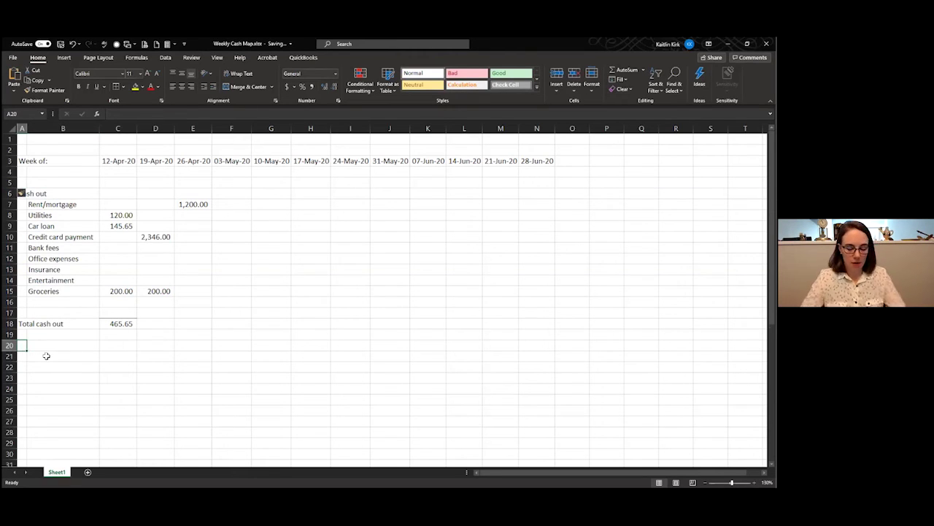
{"action": "type", "text": "Cash In"}
- Add the income item "CERB" in B21 with 2000 for the first week in C21
{"action": "left_click", "coordinate": [46, 356]}
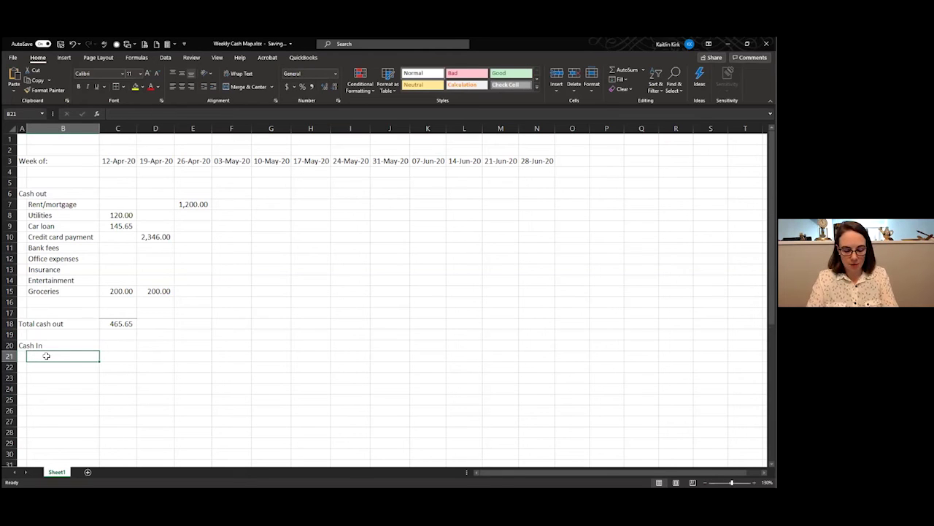
{"action": "type", "text": "CERB"}
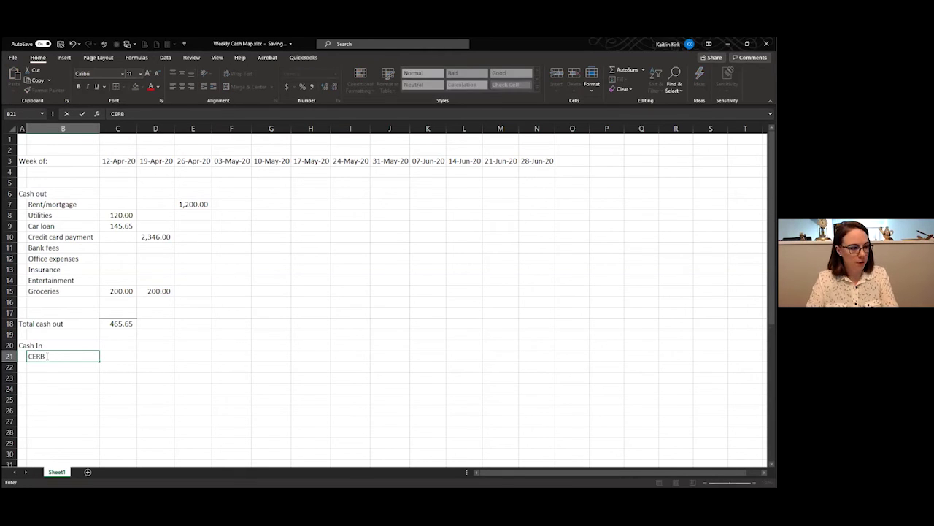
{"action": "key", "text": "Tab"}
{"action": "type", "text": "2000"}
{"action": "key", "text": "Return"}
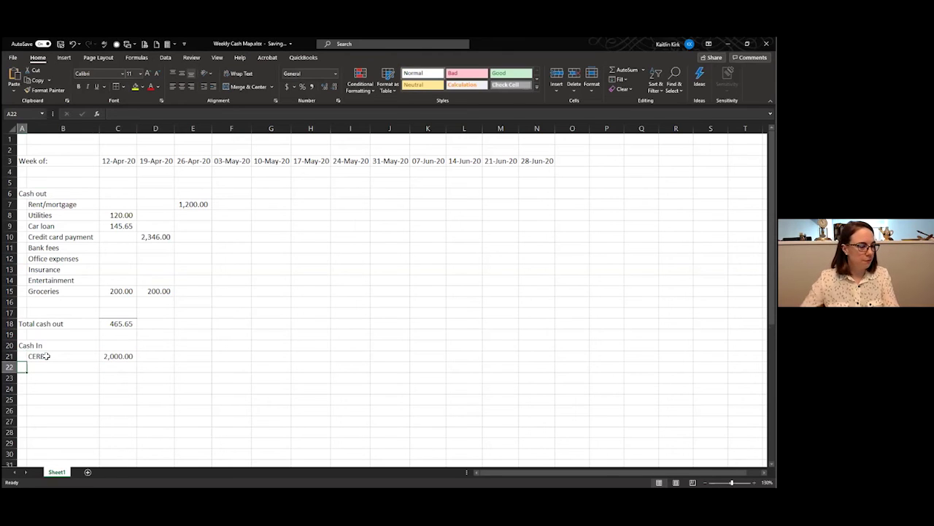
- Add the income item "Business income" in B22 with 550 for the first week in C22
{"action": "left_click", "coordinate": [54, 365]}
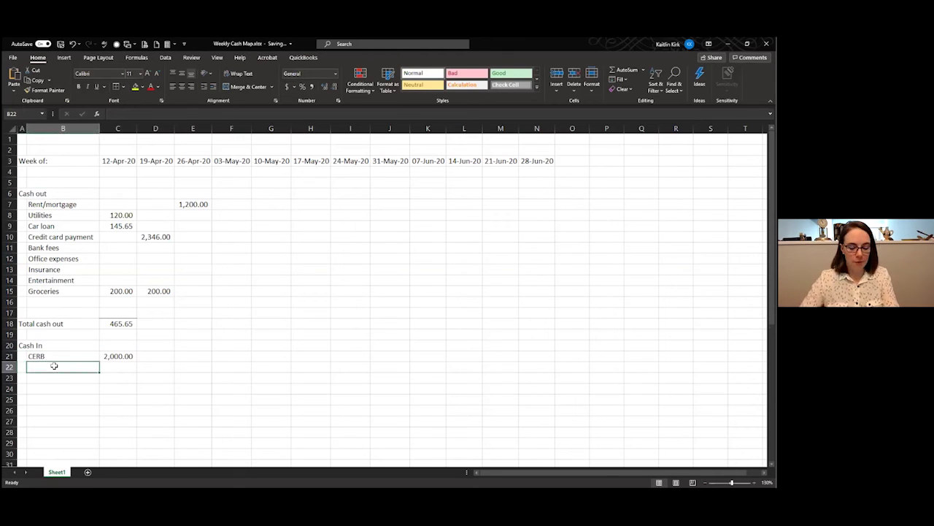
{"action": "type", "text": "Business income"}
{"action": "key", "text": "Tab"}
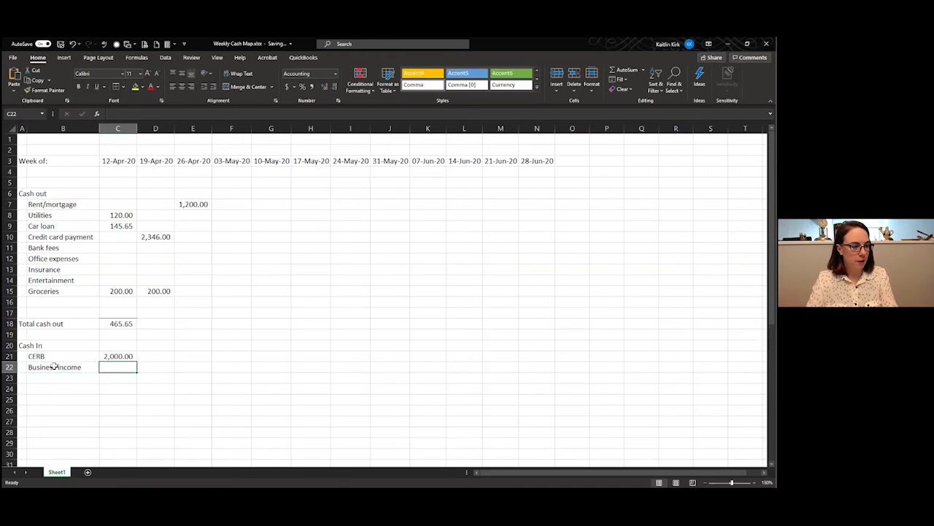
{"action": "type", "text": "550"}
{"action": "key", "text": "Return"}
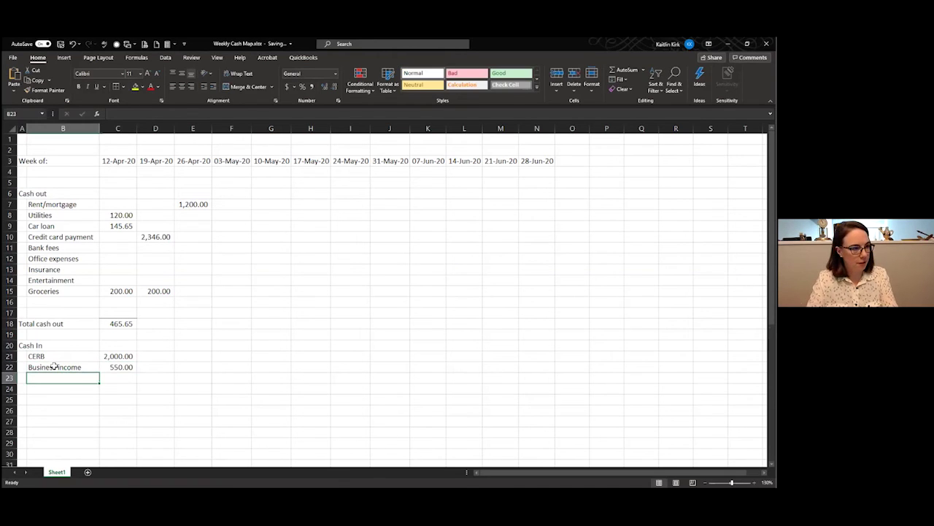
- Total the first week's cash in in C24 with =SUM(C21:C23) and give the total a top border
{"action": "scroll", "coordinate": [54, 365], "scroll_direction": "down", "scroll_amount": 2}
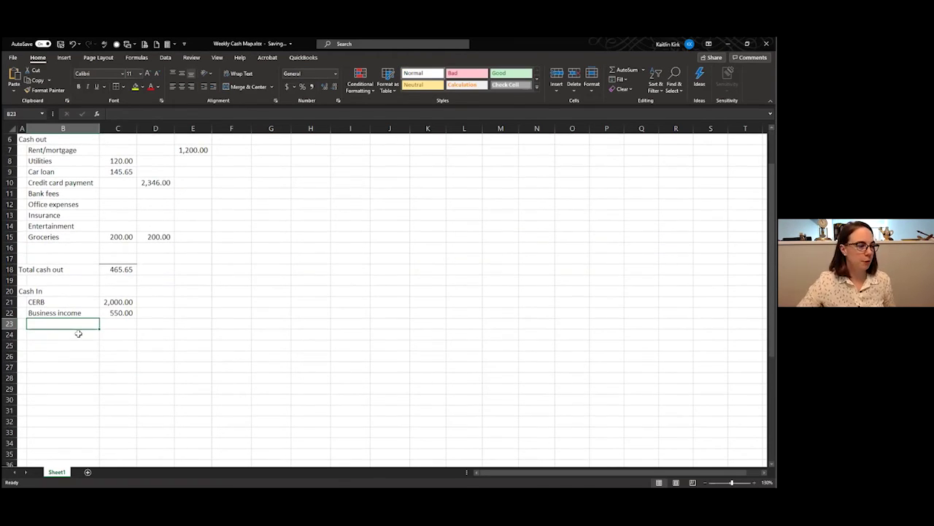
{"action": "left_click", "coordinate": [116, 332]}
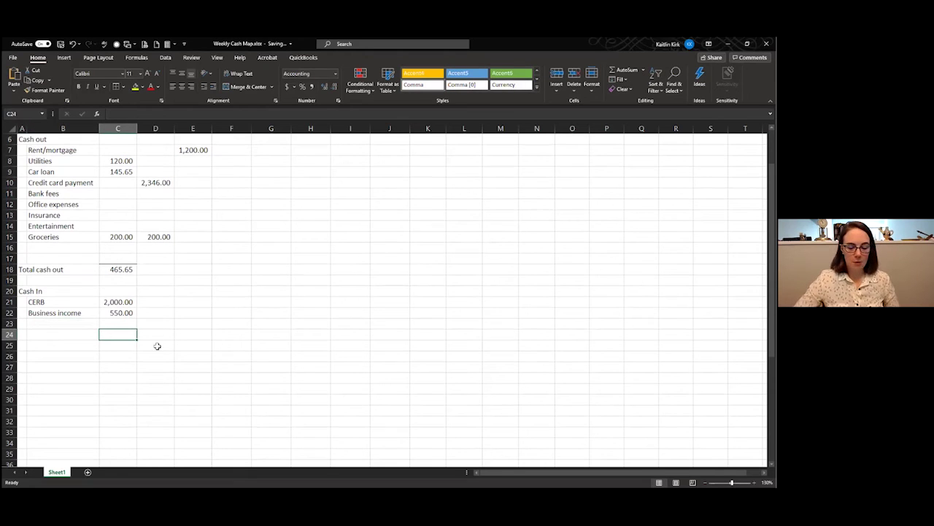
{"action": "type", "text": "="}
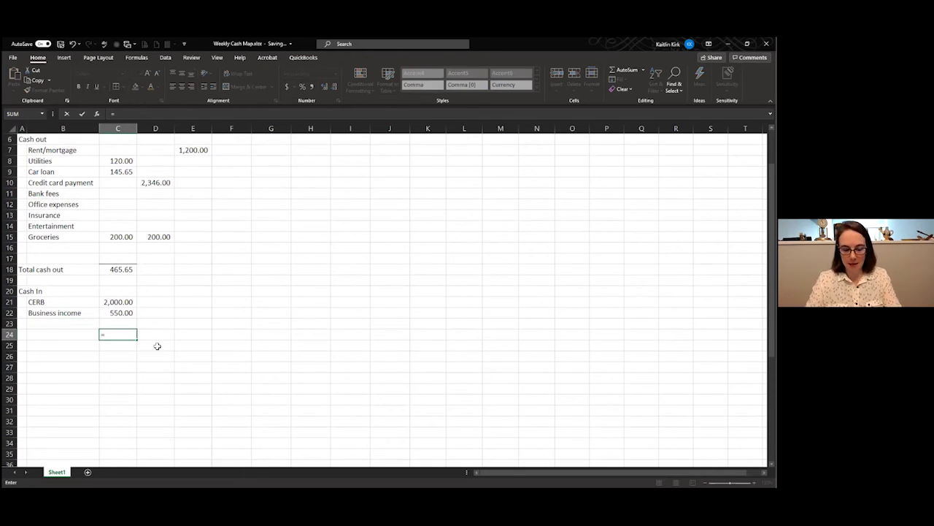
{"action": "type", "text": "sum"}
{"action": "key", "text": "Tab"}
{"action": "key", "text": "Up"}
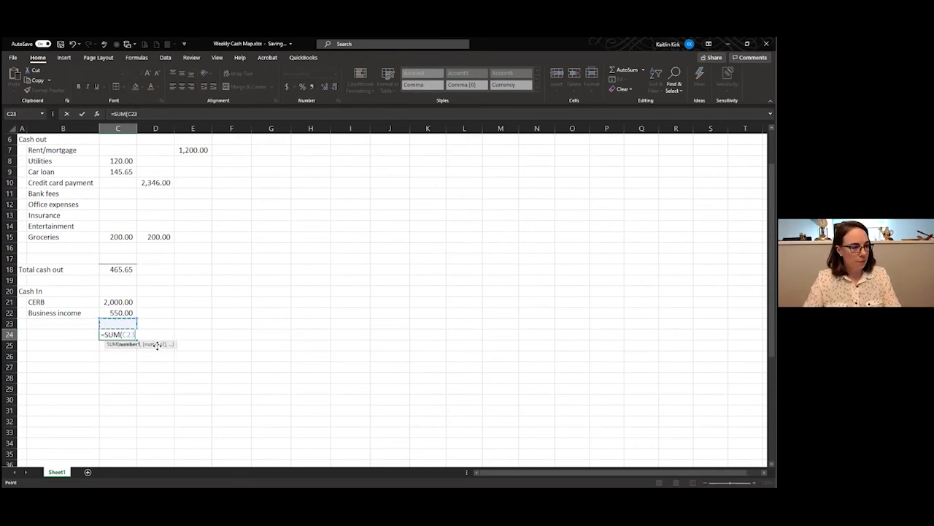
{"action": "key", "text": "shift+Up"}
{"action": "key", "text": "shift+Up"}
{"action": "key", "text": "Return"}
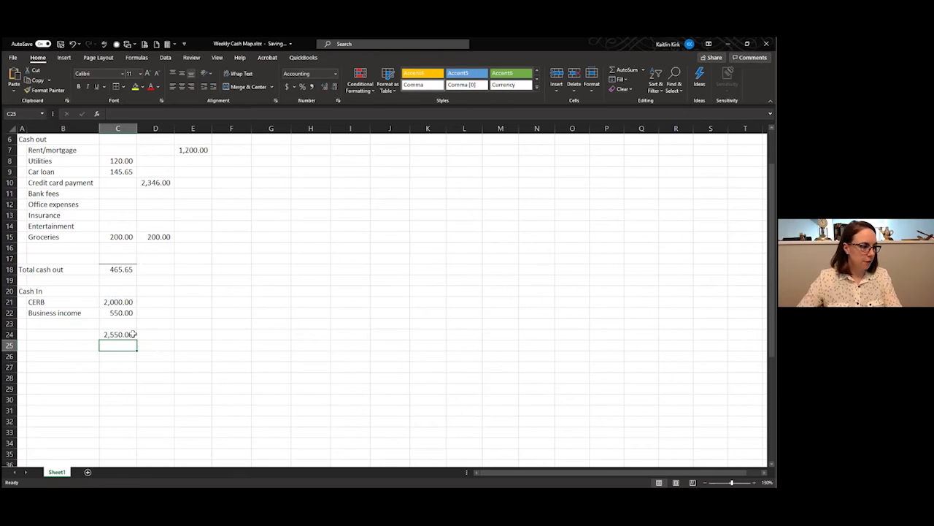
{"action": "left_click", "coordinate": [134, 334]}
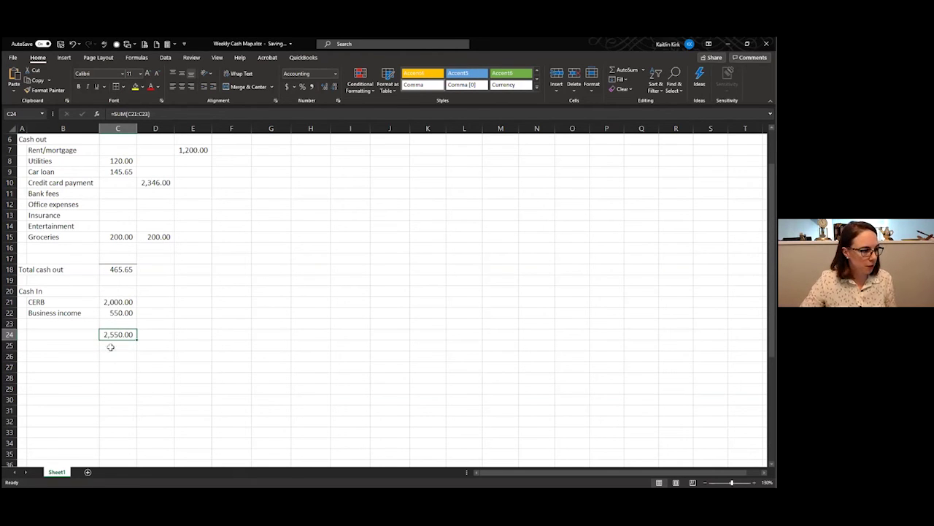
{"action": "left_click", "coordinate": [20, 356]}
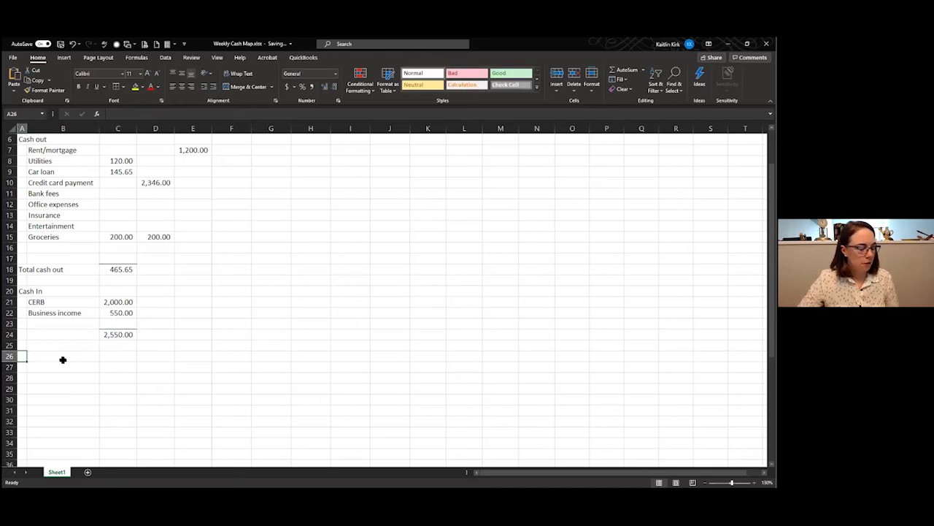
- Add the label "Cash increase (decrease)" in A26 and calculate the first week's change in C26 with =C24-C18
{"action": "type", "text": "Cash increase"}
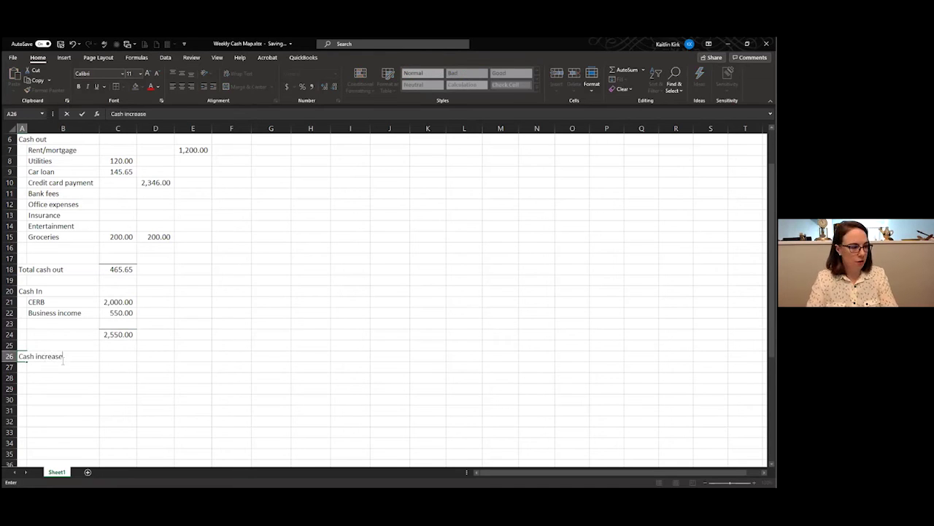
{"action": "type", "text": " (decrease)"}
{"action": "key", "text": "Tab"}
{"action": "key", "text": "Tab"}
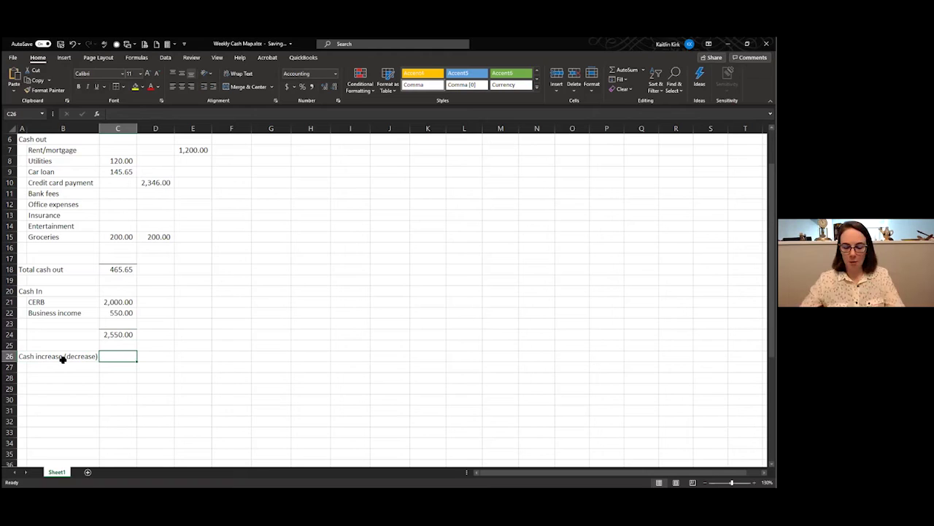
{"action": "type", "text": "="}
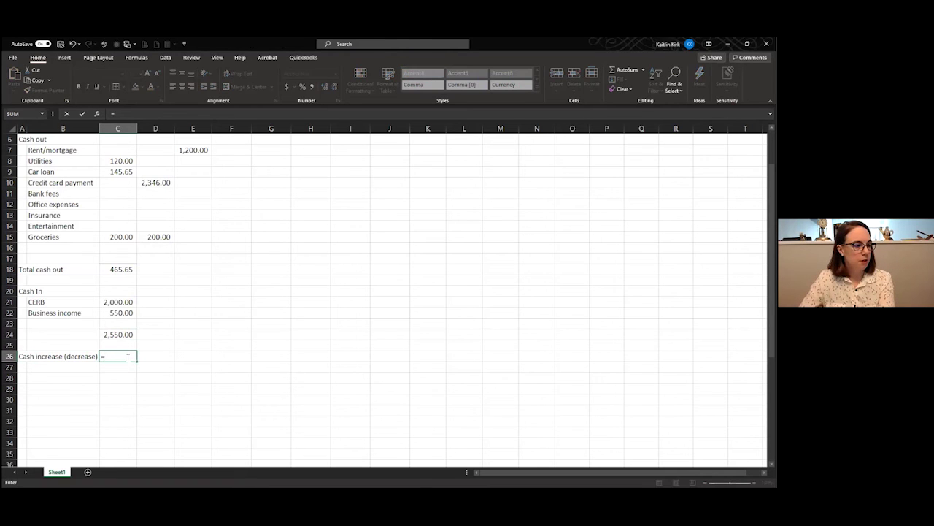
{"action": "scroll", "coordinate": [125, 356], "scroll_direction": "up", "scroll_amount": 1}
{"action": "left_click", "coordinate": [127, 366]}
{"action": "type", "text": "-"}
{"action": "left_click", "coordinate": [125, 305]}
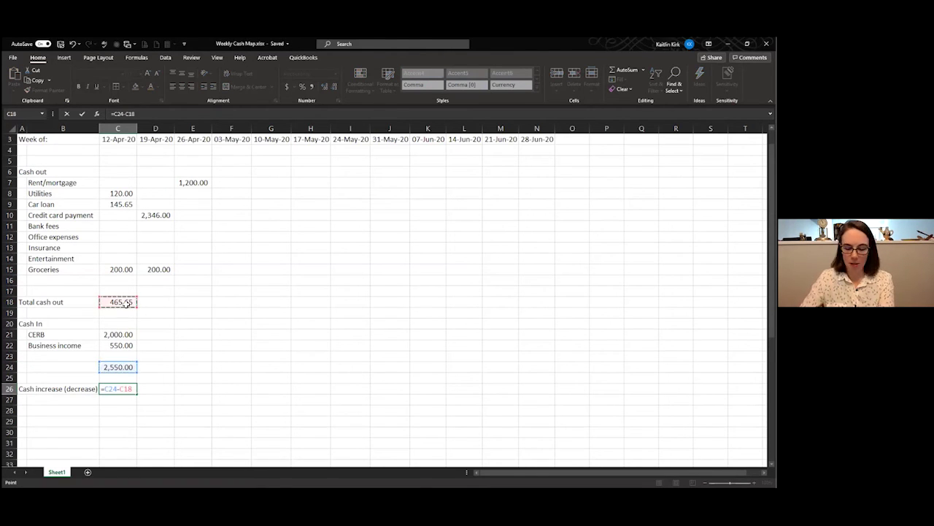
{"action": "key", "text": "Return"}
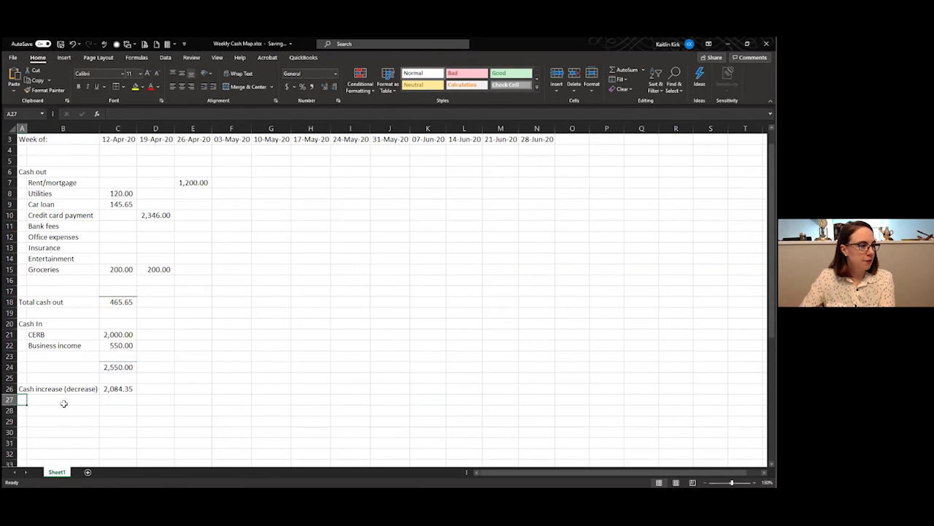
- Insert a blank row at row 5, above the "Cash out" section, and label it "Bank account balance" in A5
{"action": "scroll", "coordinate": [179, 195], "scroll_direction": "up", "scroll_amount": 1}
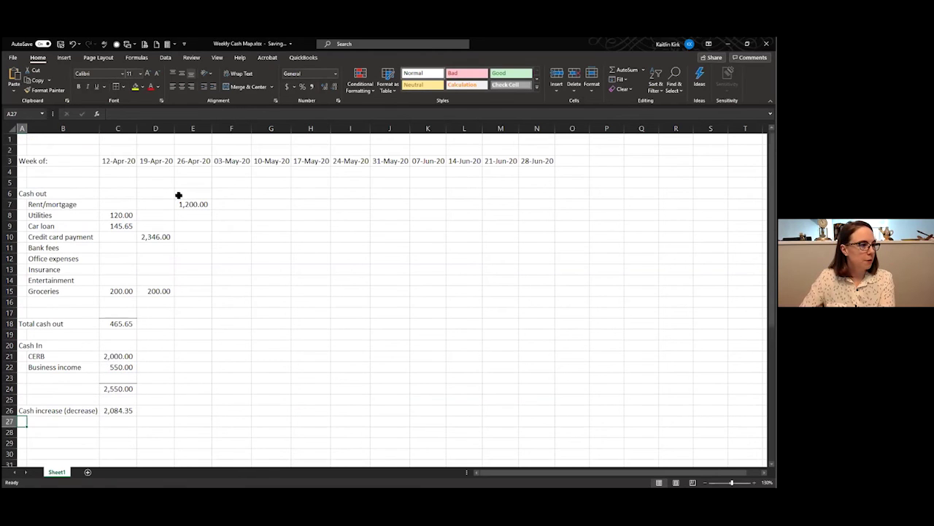
{"action": "right_click", "coordinate": [9, 182]}
{"action": "left_click", "coordinate": [51, 251]}
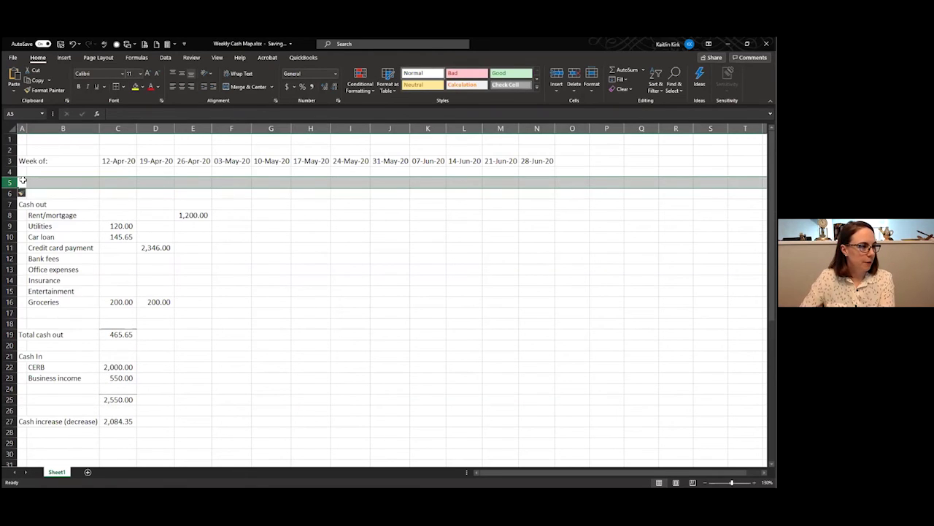
{"action": "left_click", "coordinate": [29, 182]}
{"action": "type", "text": "B"}
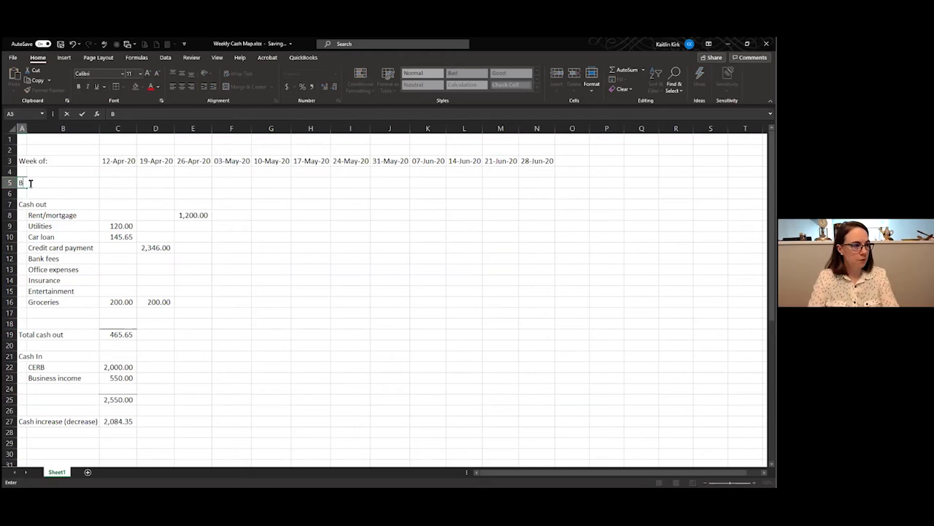
{"action": "type", "text": "ank account balance"}
- Enter 234 in C5 as the first week's opening bank account balance
{"action": "key", "text": "Tab"}
{"action": "key", "text": "Tab"}
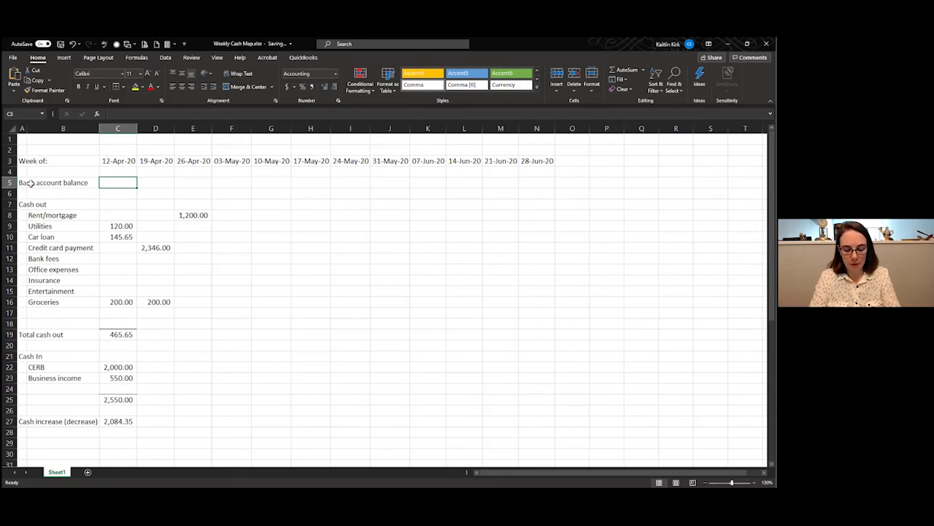
{"action": "type", "text": "234"}
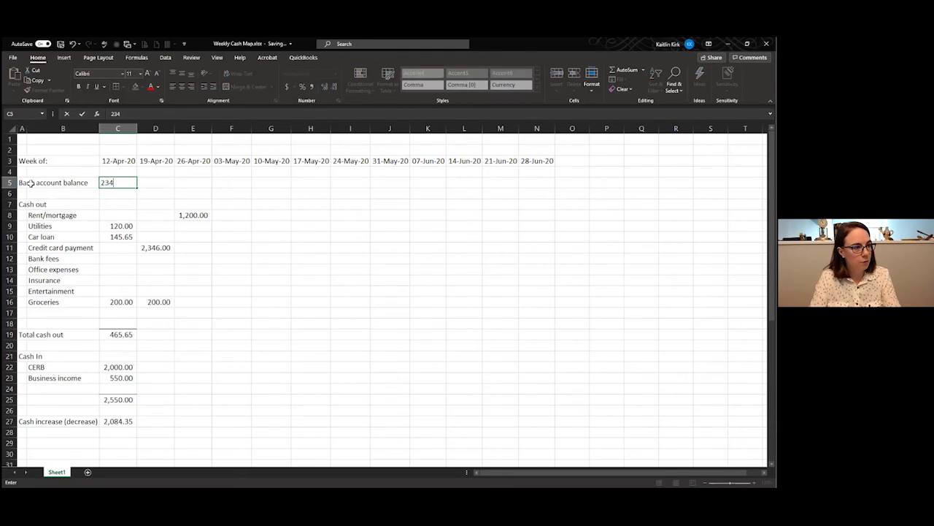
{"action": "key", "text": "Return"}
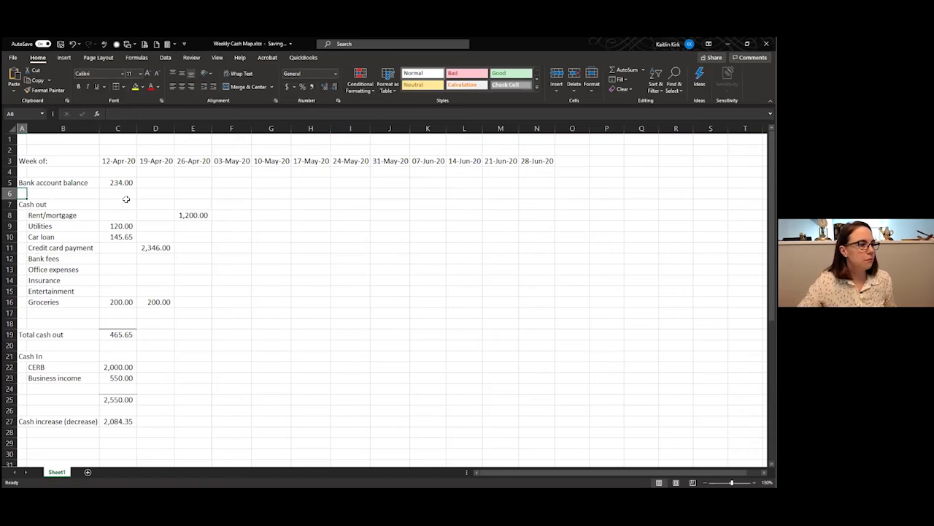
- Enter the label "Bank account balance" in A29, below the cash increase (decrease) line
{"action": "scroll", "coordinate": [129, 264], "scroll_direction": "down", "scroll_amount": 3}
{"action": "left_click", "coordinate": [24, 356]}
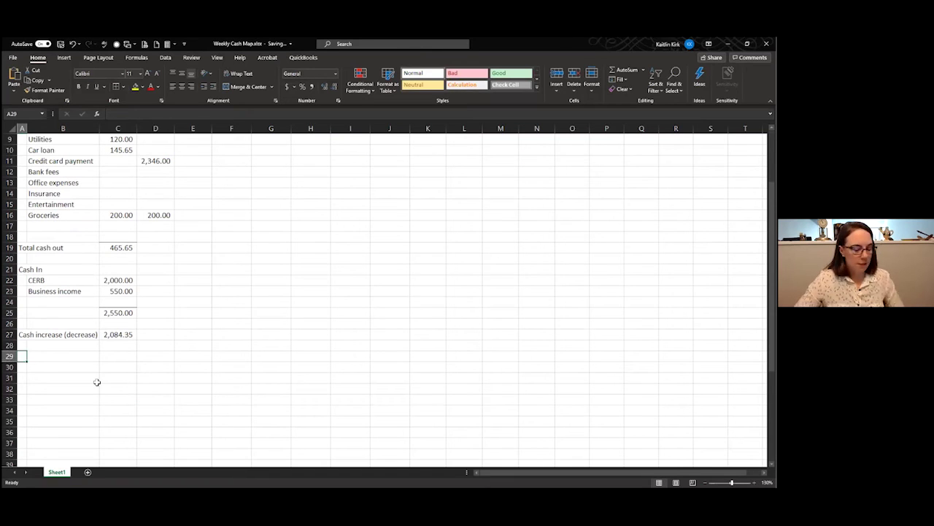
{"action": "type", "text": "Bank balance"}
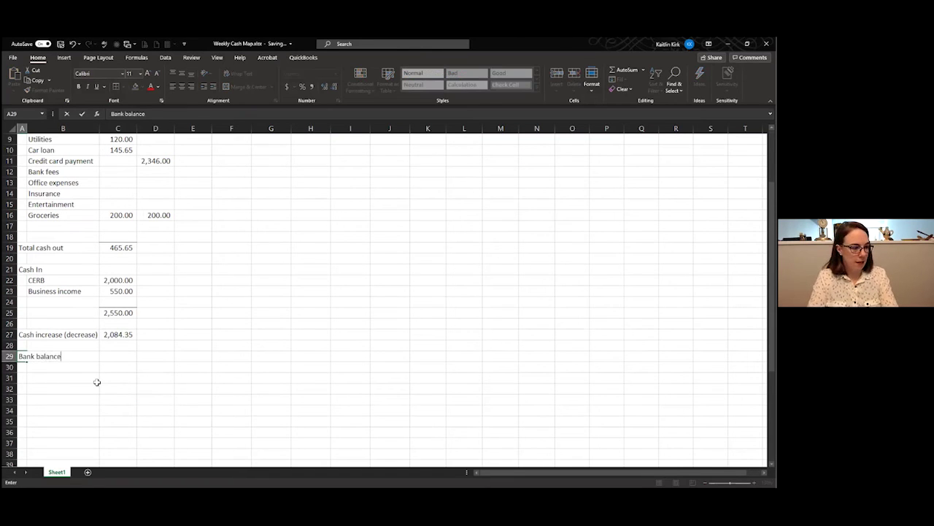
{"action": "key", "text": "BackSpace"}
{"action": "key", "text": "BackSpace"}
{"action": "key", "text": "BackSpace"}
{"action": "key", "text": "BackSpace"}
{"action": "key", "text": "BackSpace"}
{"action": "key", "text": "BackSpace"}
{"action": "key", "text": "BackSpace"}
{"action": "type", "text": "account balance"}
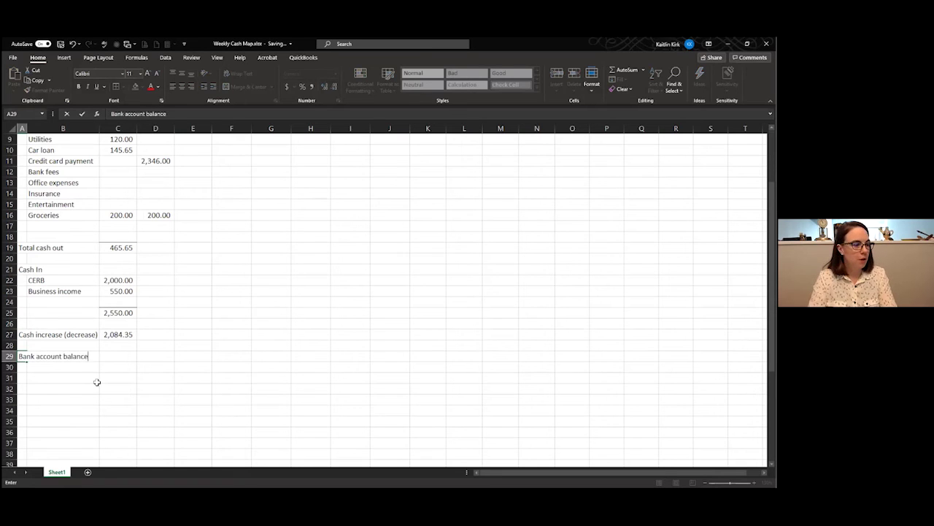
- Calculate the first week's closing bank balance in C29 with =C5+C27
{"action": "key", "text": "Tab"}
{"action": "key", "text": "Tab"}
{"action": "type", "text": "="}
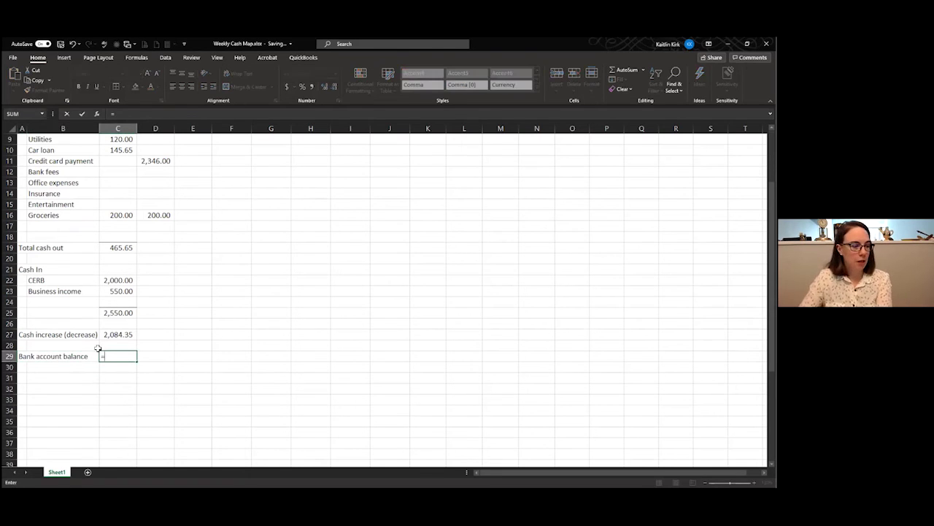
{"action": "scroll", "coordinate": [115, 307], "scroll_direction": "up", "scroll_amount": 3}
{"action": "left_click", "coordinate": [120, 183]}
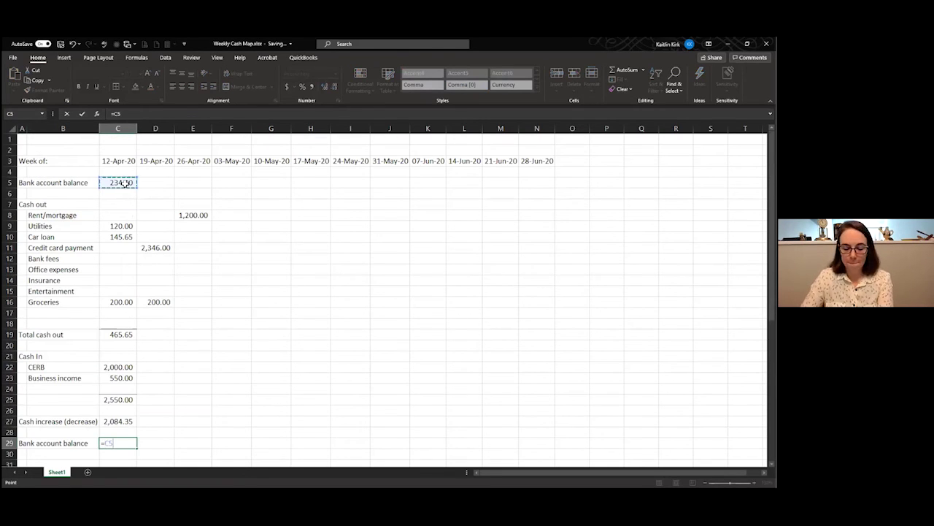
{"action": "type", "text": "+"}
{"action": "scroll", "coordinate": [116, 326], "scroll_direction": "down", "scroll_amount": 2}
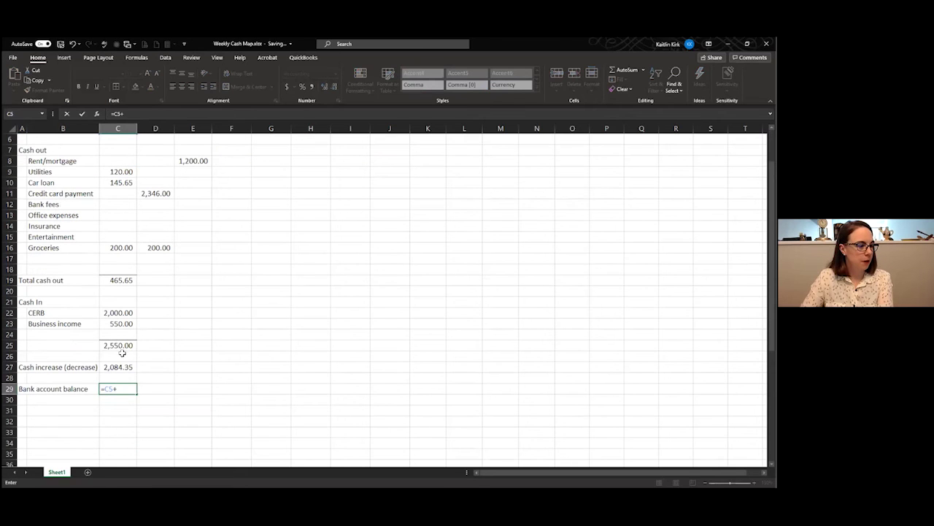
{"action": "left_click", "coordinate": [128, 366]}
{"action": "key", "text": "Return"}
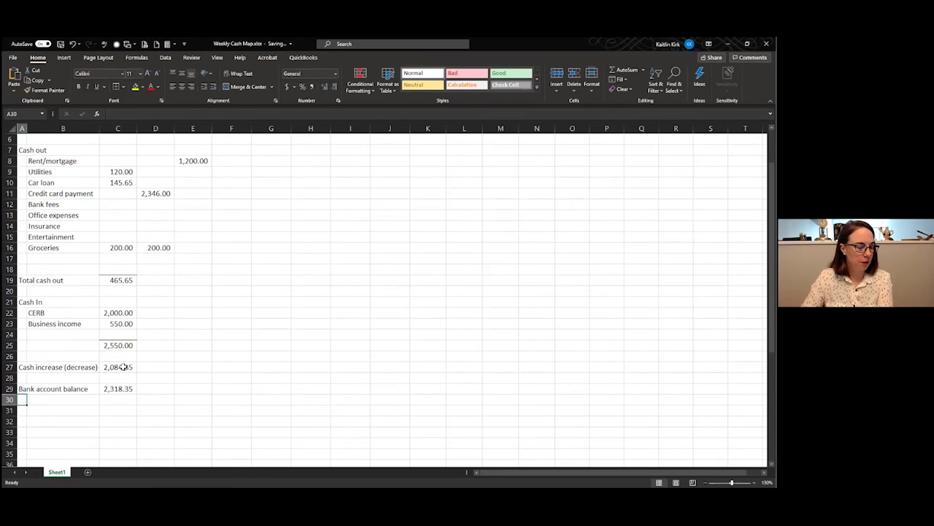
- Fill the first week's formulas in C25:C29 and the total cash out in C19 across to column O
{"action": "left_click_drag", "start_coordinate": [118, 347], "coordinate": [594, 397]}
{"action": "left_click", "coordinate": [131, 282]}
{"action": "left_click_drag", "start_coordinate": [133, 282], "coordinate": [587, 291]}
- Carry the closing balance into the second week's opening balance with =C29 in D5, and fill it across to N5
{"action": "scroll", "coordinate": [284, 323], "scroll_direction": "up", "scroll_amount": 2}
{"action": "left_click", "coordinate": [168, 183]}
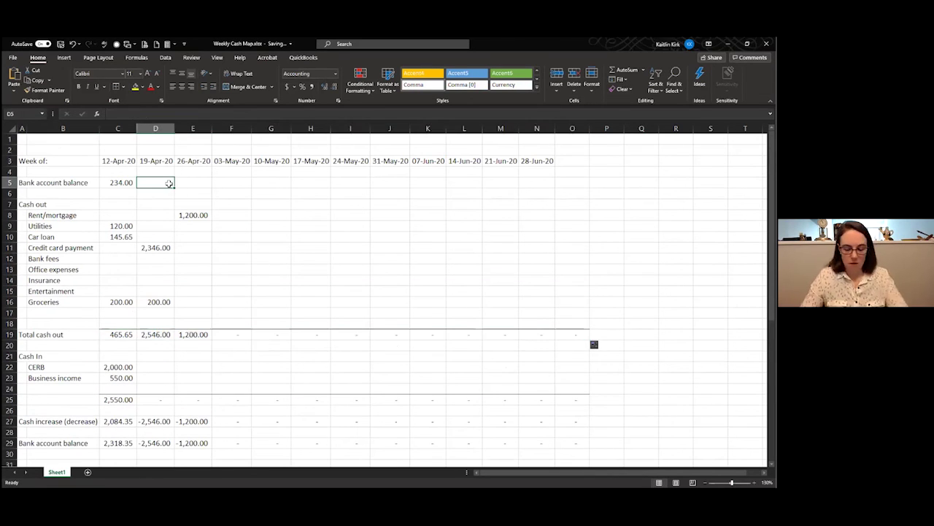
{"action": "type", "text": "="}
{"action": "scroll", "coordinate": [132, 365], "scroll_direction": "down", "scroll_amount": 2}
{"action": "left_click", "coordinate": [128, 388]}
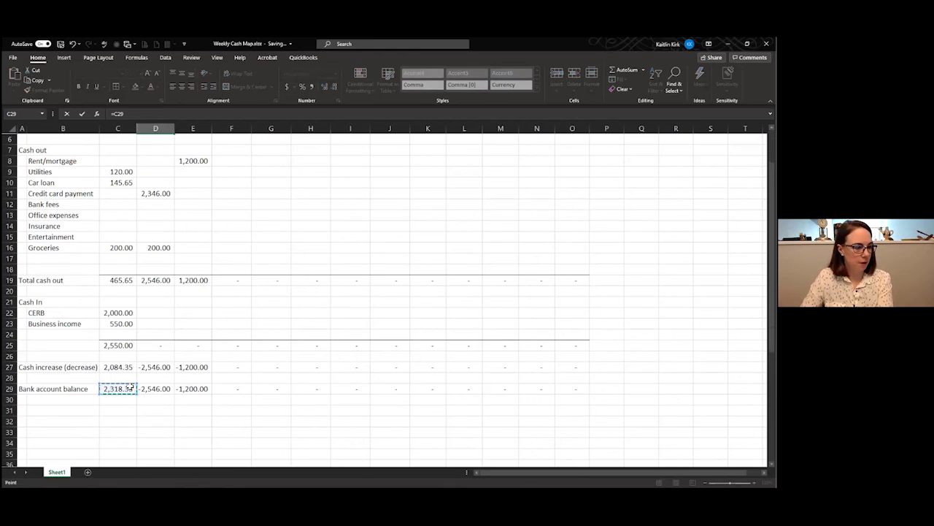
{"action": "key", "text": "Return"}
{"action": "scroll", "coordinate": [164, 358], "scroll_direction": "up", "scroll_amount": 2}
{"action": "left_click", "coordinate": [169, 183]}
{"action": "left_click_drag", "start_coordinate": [175, 188], "coordinate": [555, 191]}
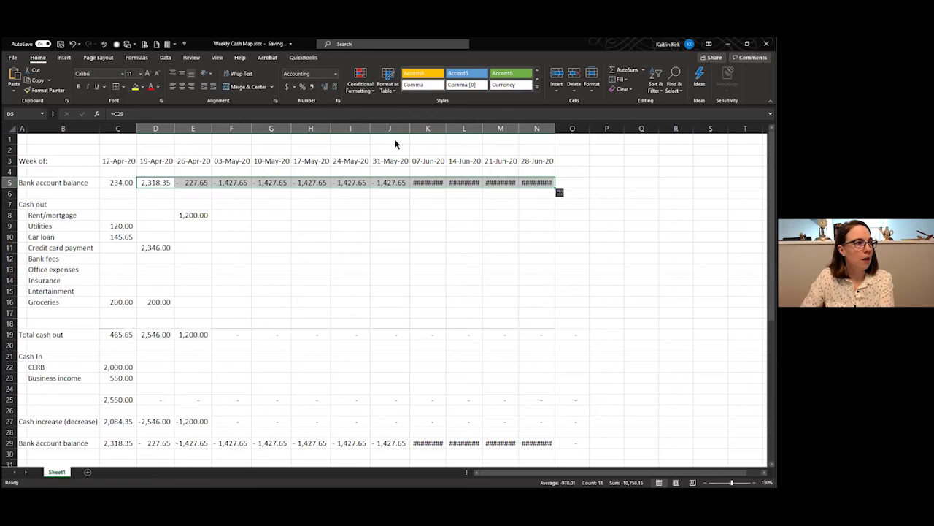
- AutoFit all column widths on the sheet, and narrow column A back to a slim indent column
{"action": "left_click", "coordinate": [419, 235]}
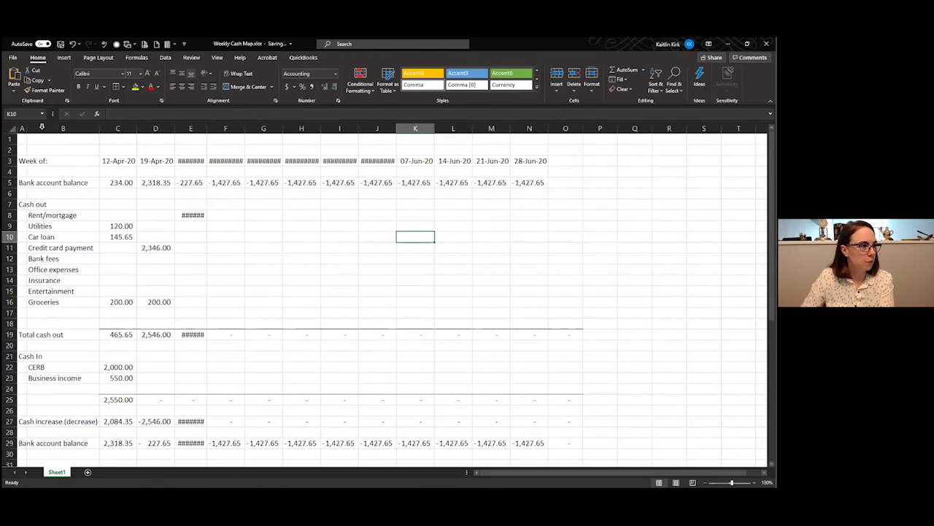
{"action": "key", "text": "ctrl+a"}
{"action": "key", "text": "alt+h"}
{"action": "key", "text": "o"}
{"action": "key", "text": "i"}
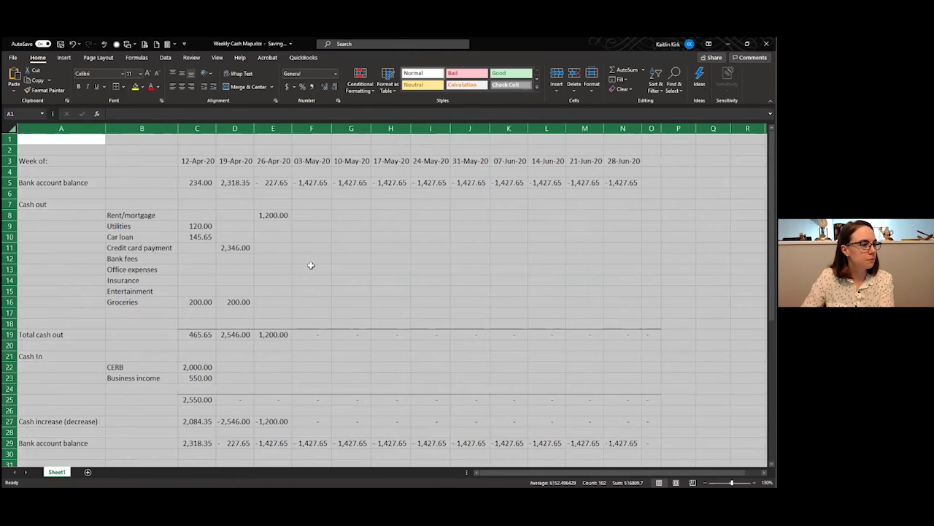
{"action": "left_click", "coordinate": [276, 259]}
{"action": "left_click_drag", "start_coordinate": [104, 127], "coordinate": [28, 128]}
- Compare the closing bank balances of the first two weeks with the credit card payment in the second week
{"action": "scroll", "coordinate": [283, 311], "scroll_direction": "down", "scroll_amount": 1}
{"action": "scroll", "coordinate": [282, 311], "scroll_direction": "down", "scroll_amount": 1}
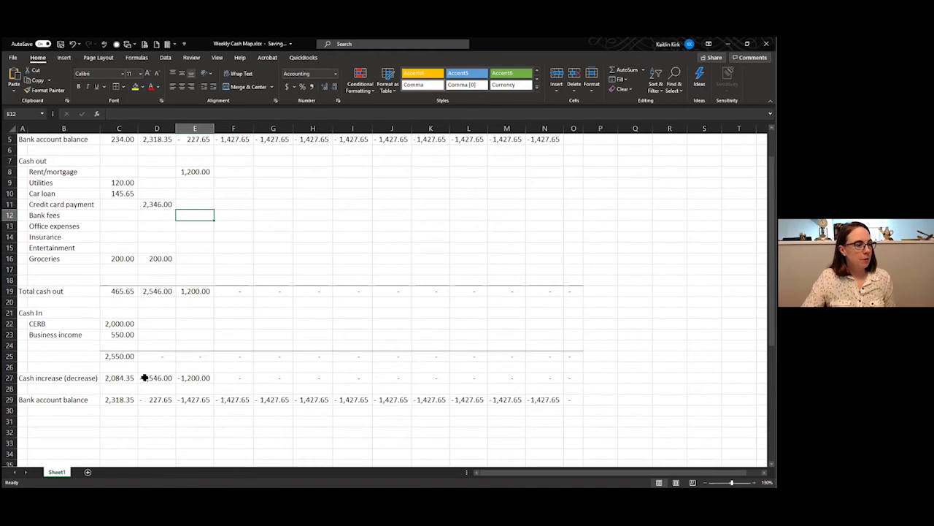
{"action": "left_click", "coordinate": [125, 399]}
{"action": "scroll", "coordinate": [178, 294], "scroll_direction": "up", "scroll_amount": 1}
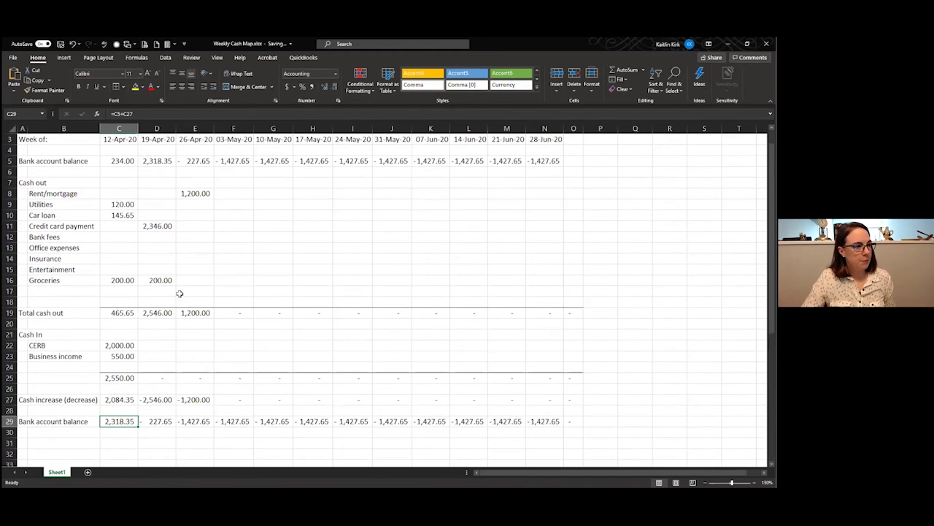
{"action": "left_click", "coordinate": [166, 226]}
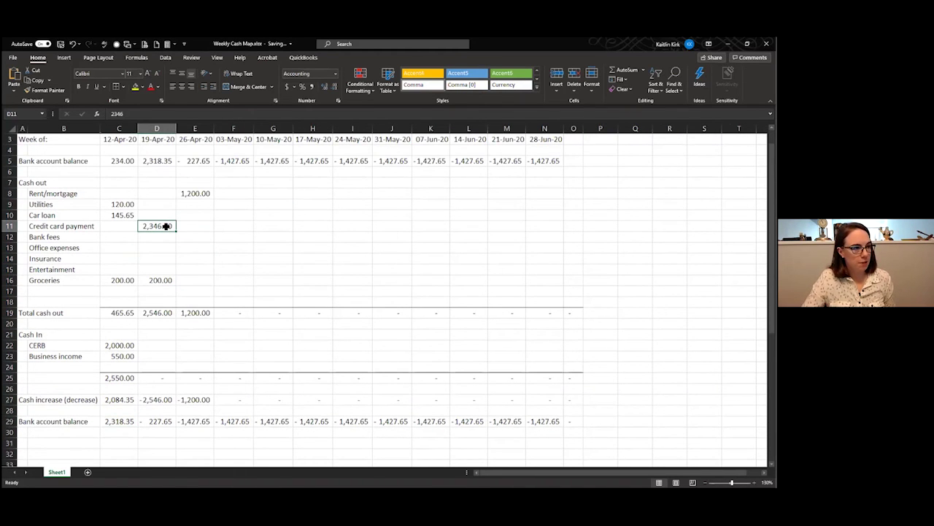
{"action": "left_click", "coordinate": [155, 421]}
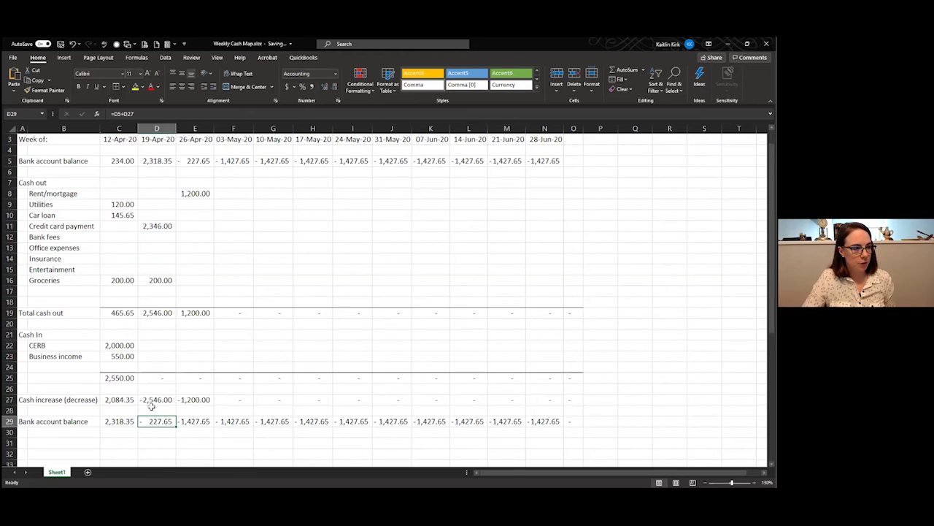
{"action": "scroll", "coordinate": [131, 332], "scroll_direction": "up", "scroll_amount": 1}
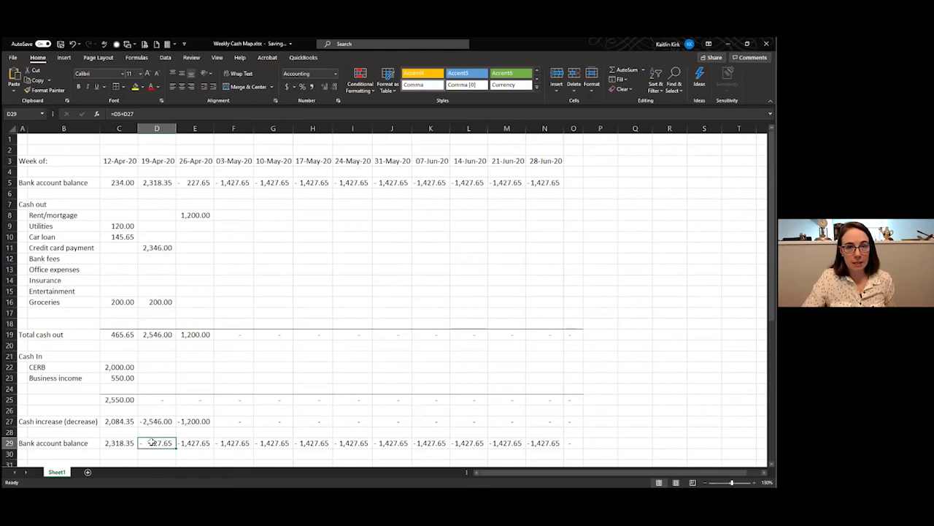
- Review the second week's credit card payment and cash-in cells, the third week's rent and the first week's car loan
{"action": "left_click", "coordinate": [162, 248]}
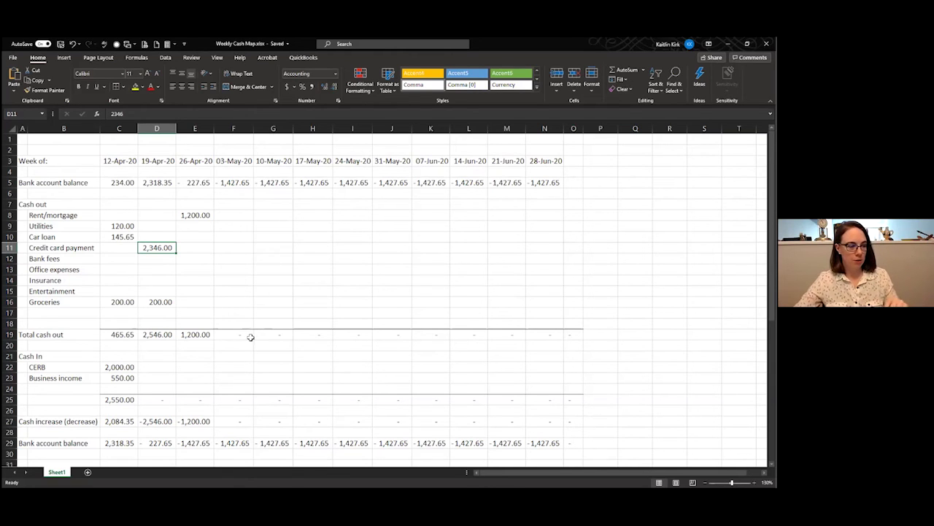
{"action": "scroll", "coordinate": [227, 337], "scroll_direction": "down", "scroll_amount": 1}
{"action": "scroll", "coordinate": [223, 340], "scroll_direction": "down", "scroll_amount": 1}
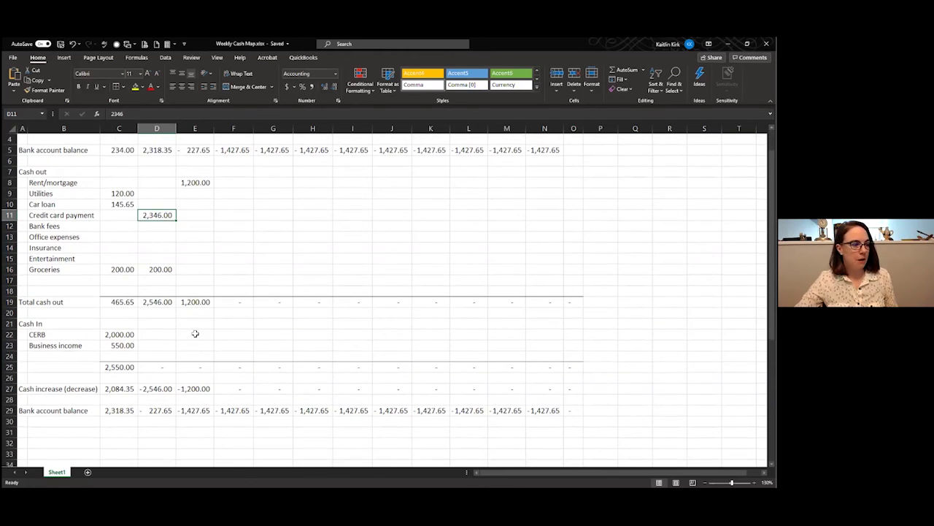
{"action": "left_click", "coordinate": [171, 236]}
{"action": "key", "text": "Up"}
{"action": "key", "text": "Up"}
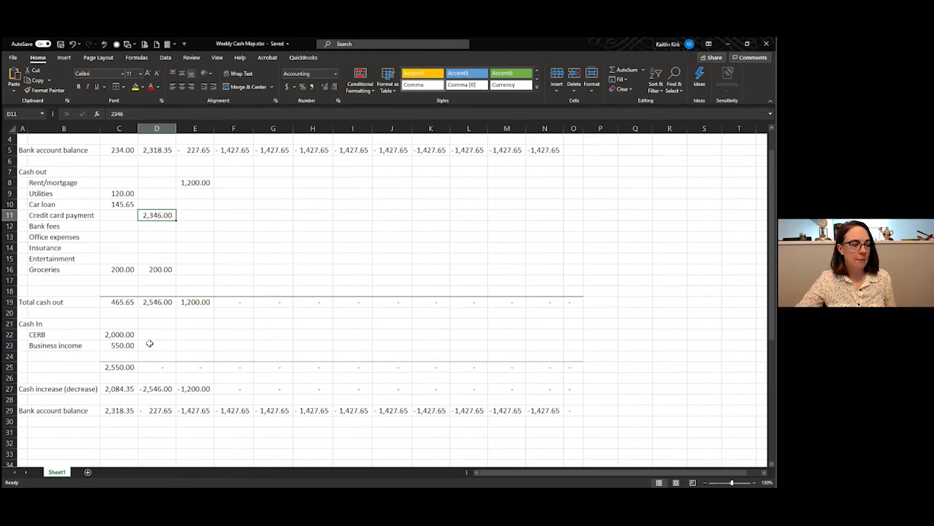
{"action": "left_click_drag", "start_coordinate": [148, 334], "coordinate": [149, 344]}
{"action": "left_click", "coordinate": [149, 344]}
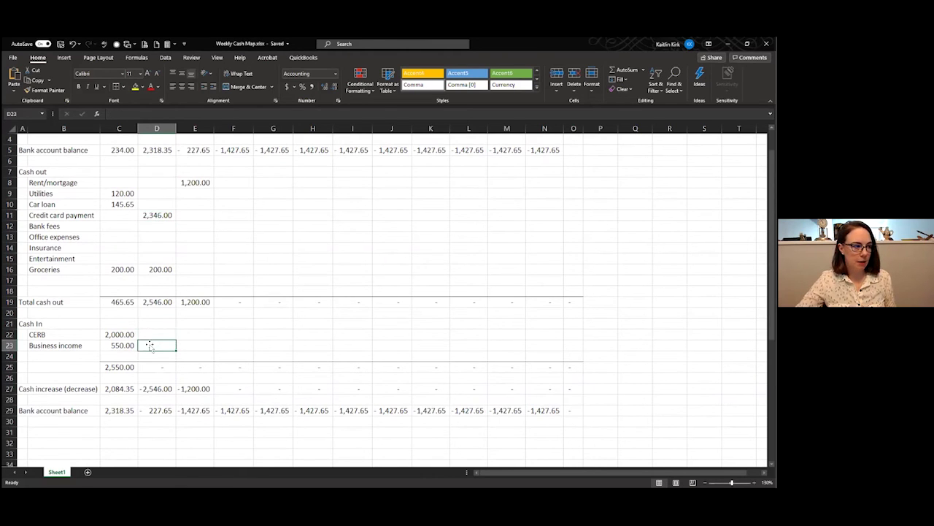
{"action": "left_click", "coordinate": [157, 235]}
{"action": "key", "text": "Up"}
{"action": "key", "text": "Up"}
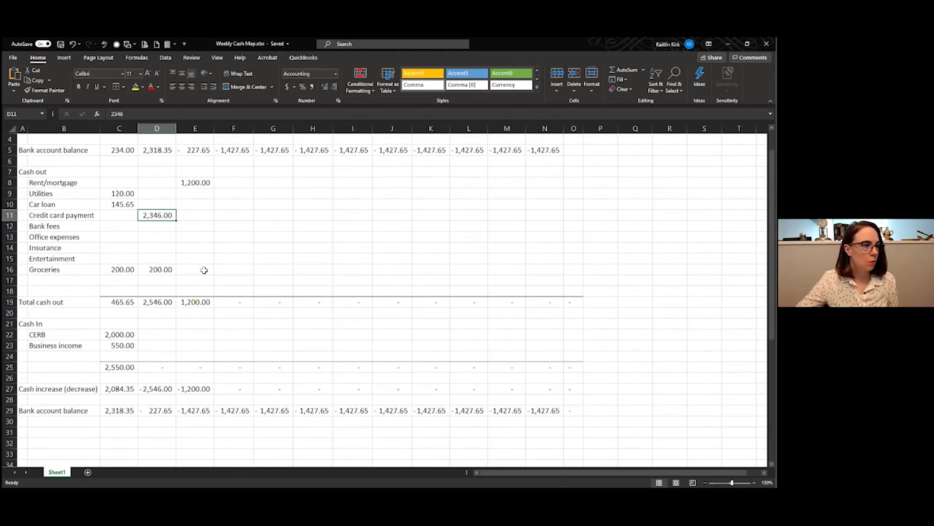
{"action": "left_click", "coordinate": [204, 182]}
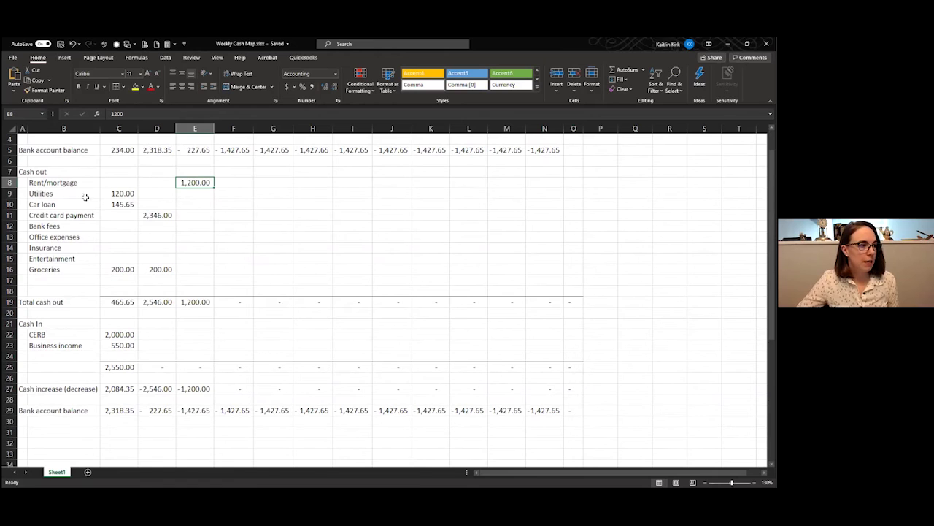
{"action": "left_click", "coordinate": [116, 204]}
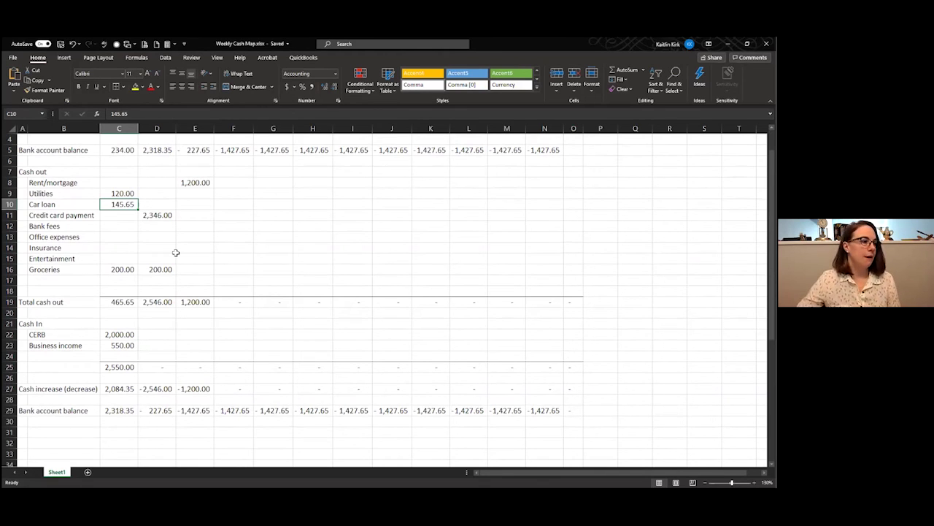
- Examine the first week's entertainment cell, the second week's credit card payment and that week's closing bank balance
{"action": "left_click", "coordinate": [120, 257]}
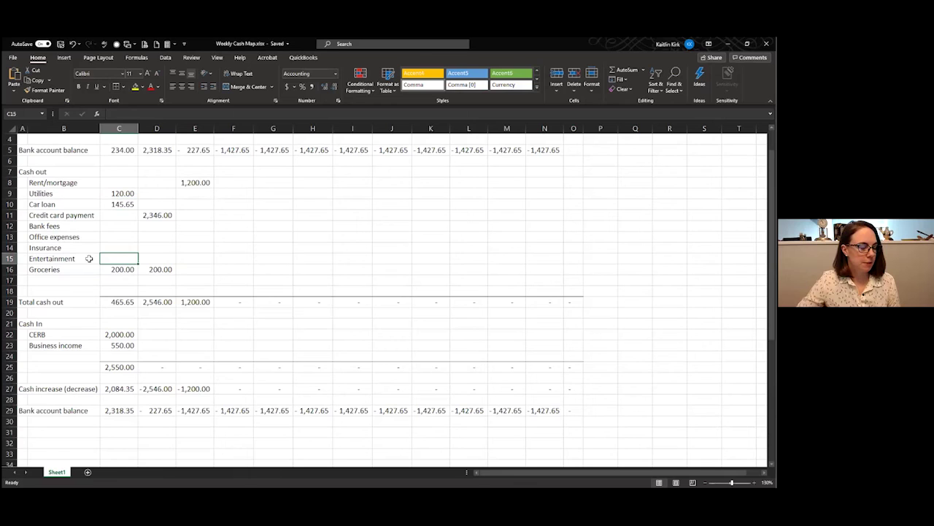
{"action": "left_click", "coordinate": [151, 216]}
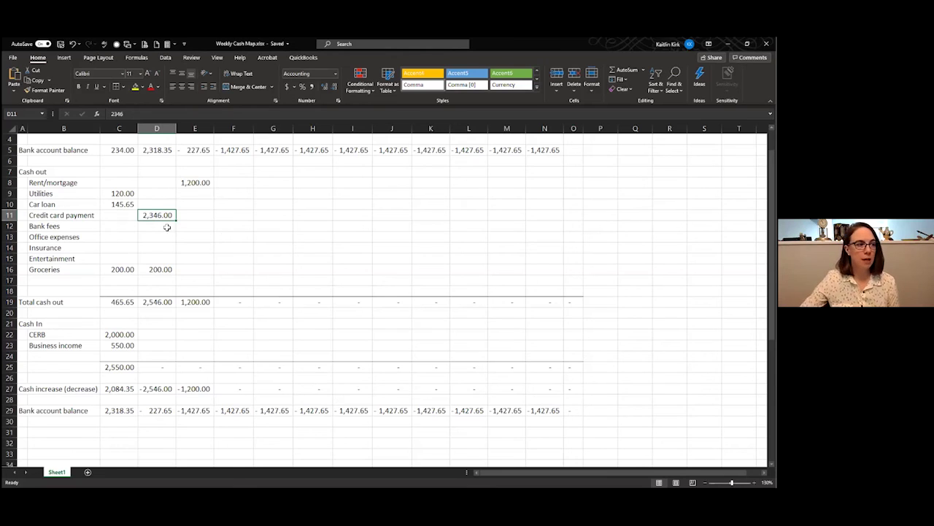
{"action": "scroll", "coordinate": [159, 223], "scroll_direction": "up", "scroll_amount": 1}
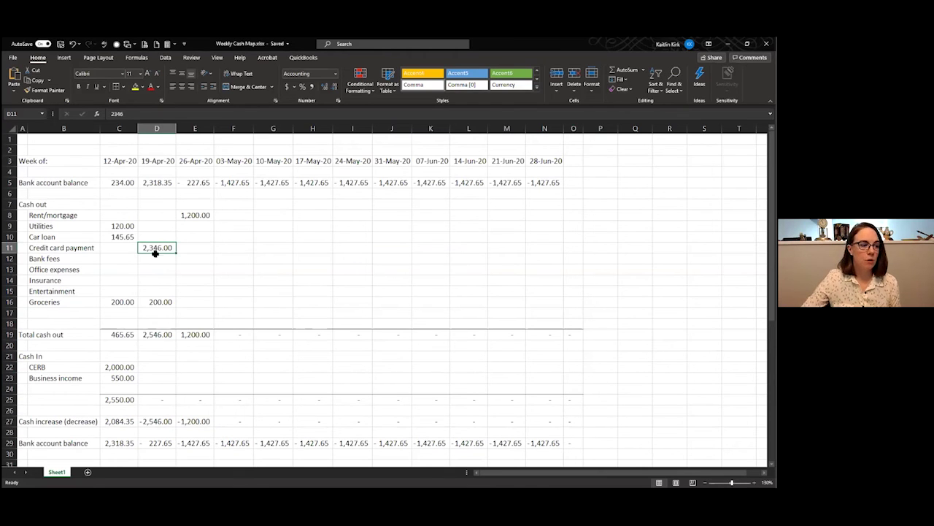
{"action": "left_click", "coordinate": [167, 443]}
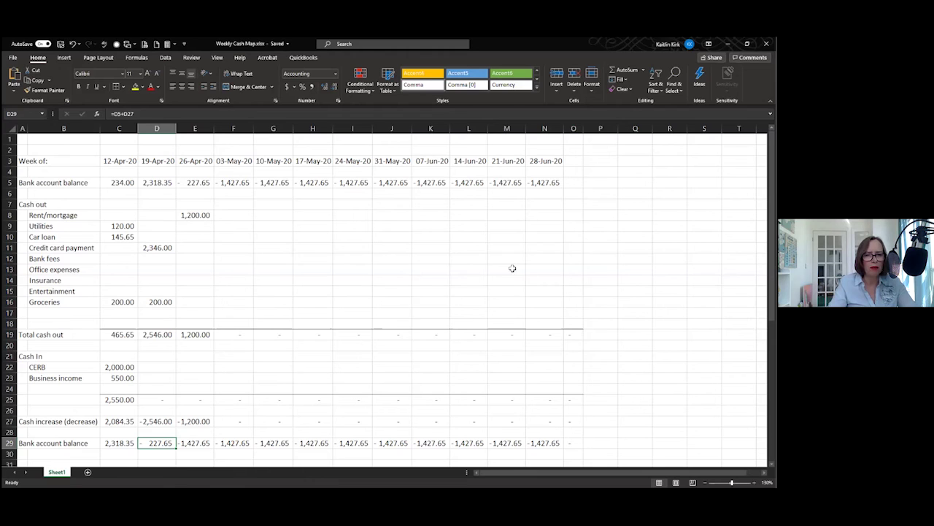
{"action": "left_click", "coordinate": [592, 261]}
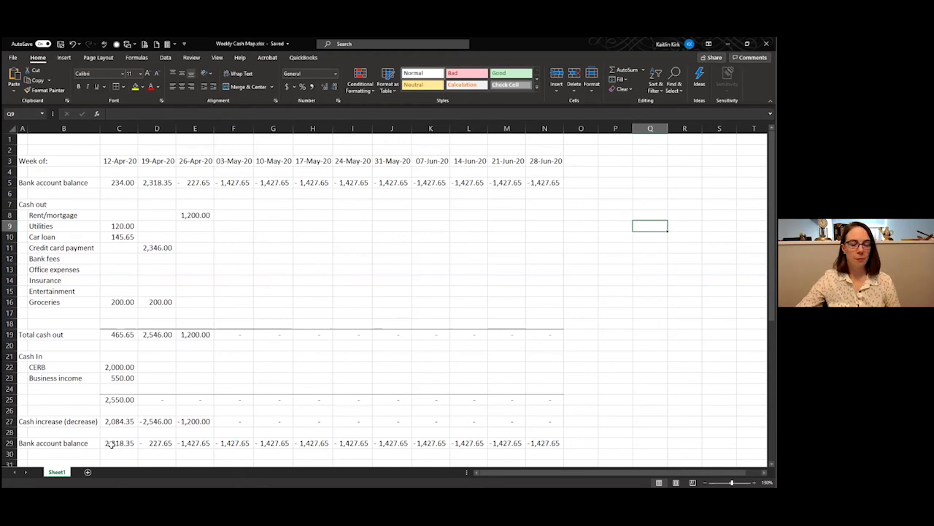
- Review the second week's credit card payment and the list of cash-out categories from Rent/mortgage to Groceries
{"action": "left_click", "coordinate": [158, 248]}
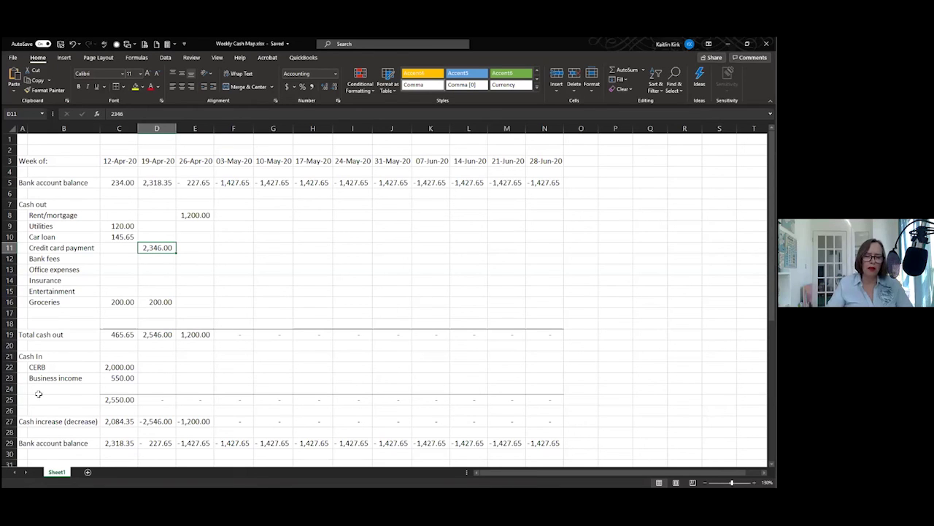
{"action": "left_click_drag", "start_coordinate": [81, 215], "coordinate": [75, 308]}
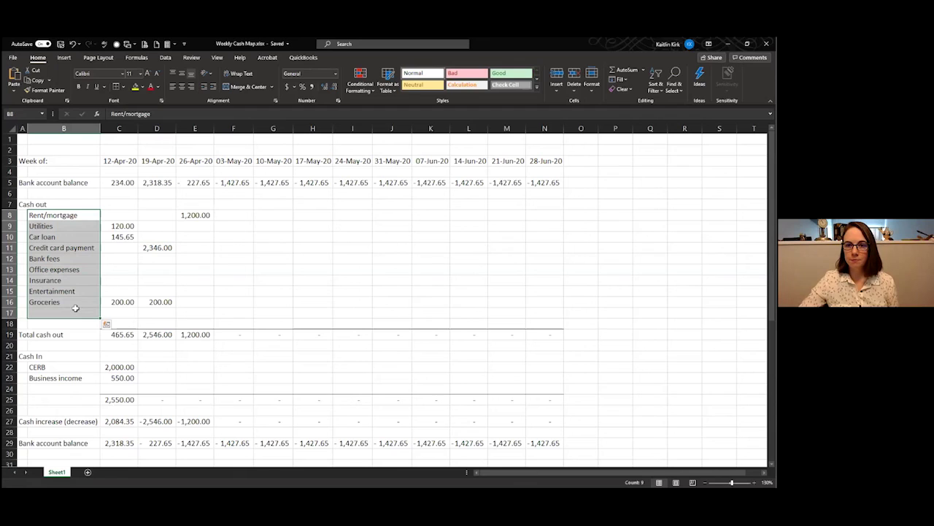
{"action": "left_click", "coordinate": [75, 308]}
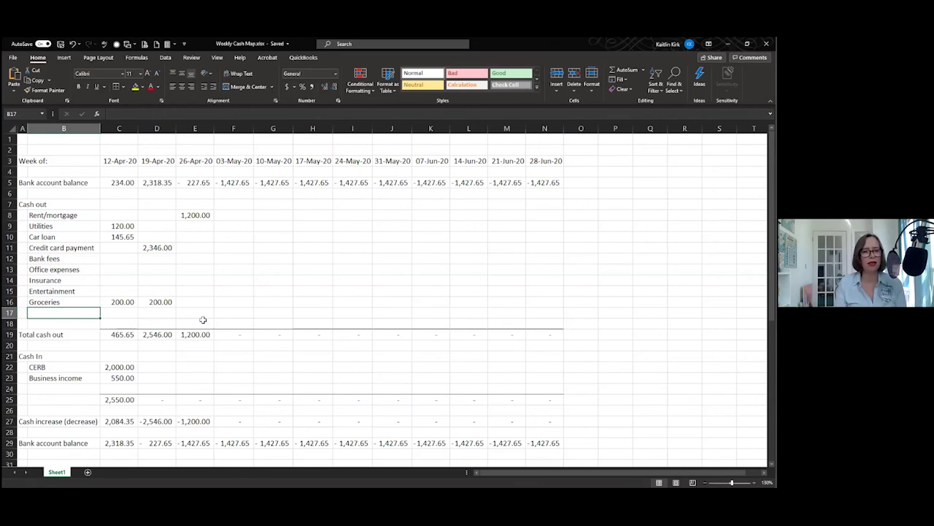